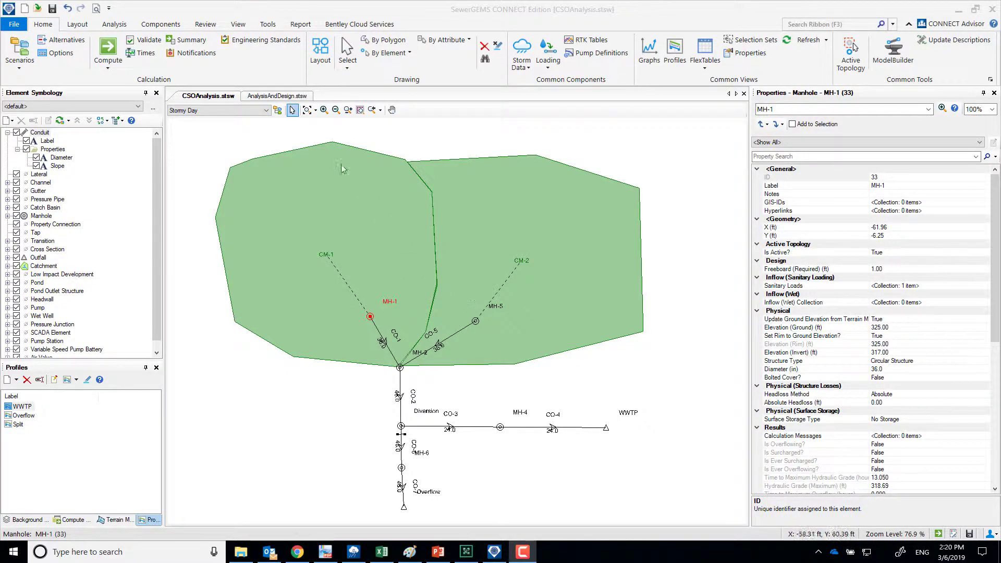
# - Display the network under the Dry Day scenario and again under the Stormy Day scenario to compare them
pyautogui.click(266, 110)
pyautogui.click(202, 122)
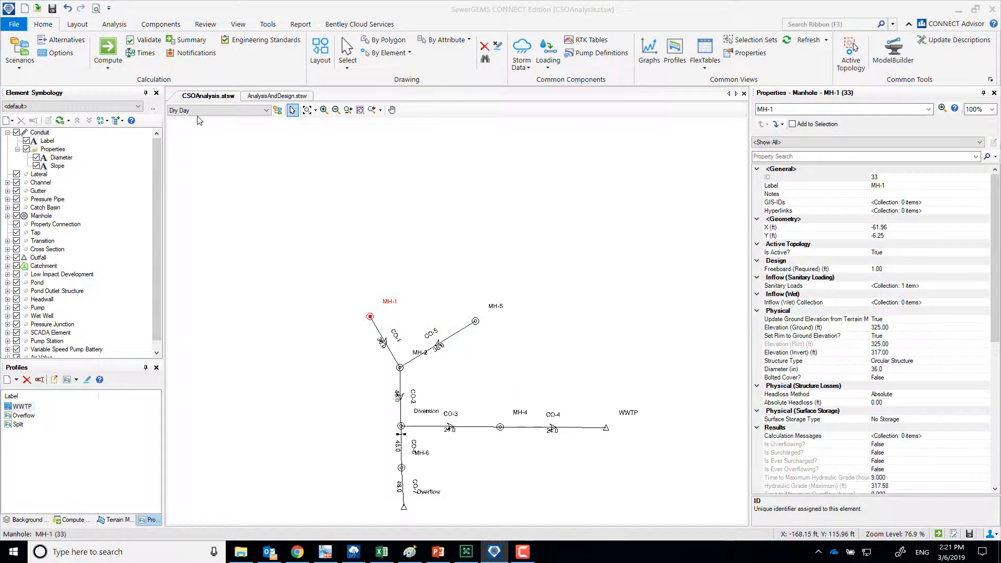
pyautogui.moveTo(538, 346)
pyautogui.mouseDown()
pyautogui.moveTo(462, 250)
pyautogui.moveTo(469, 259)
pyautogui.mouseUp()
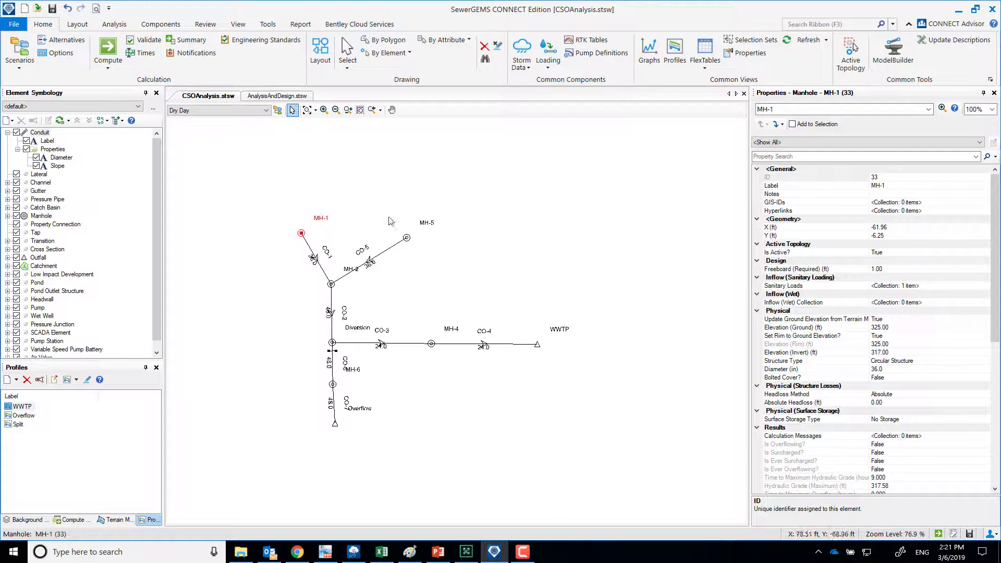
pyautogui.click(189, 111)
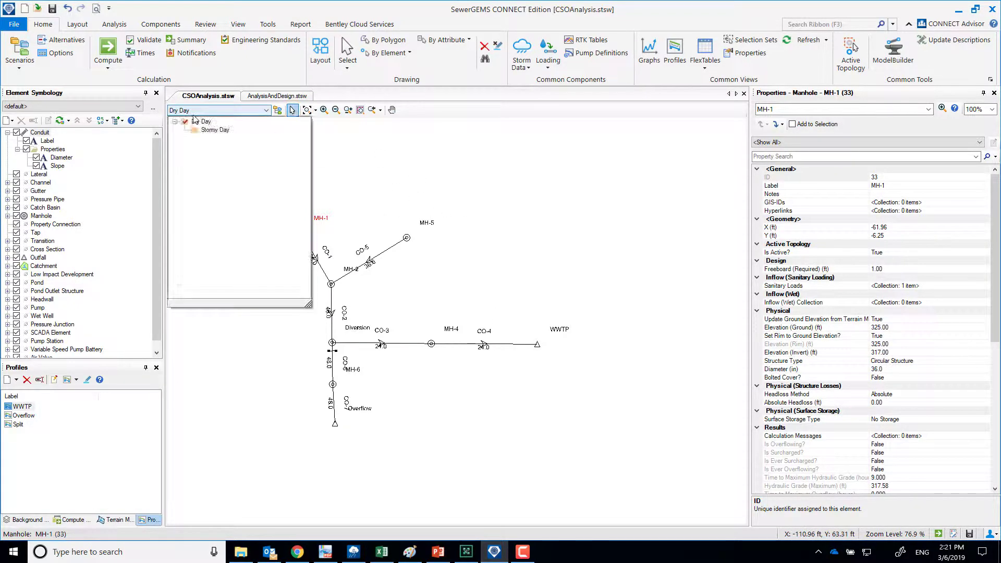
pyautogui.click(205, 132)
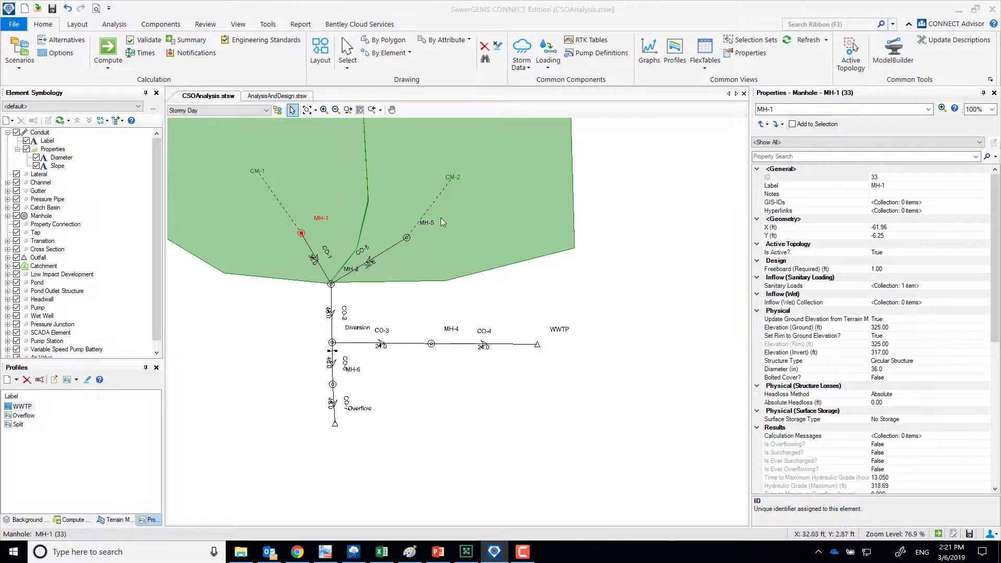
# - Make Dry Day the active scenario and compute it, closing the calculation summary and the user notifications
pyautogui.click(235, 111)
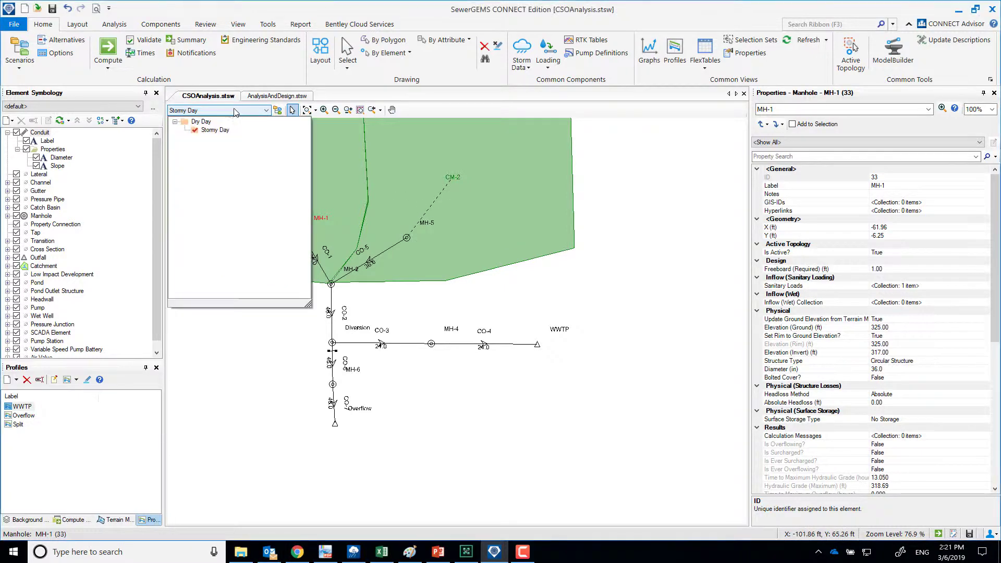
pyautogui.click(208, 121)
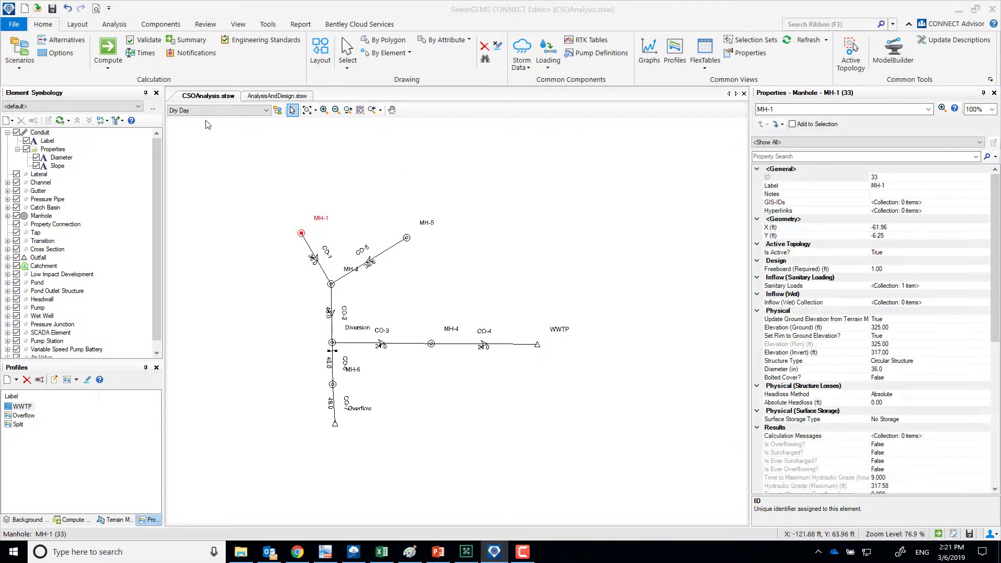
pyautogui.click(107, 49)
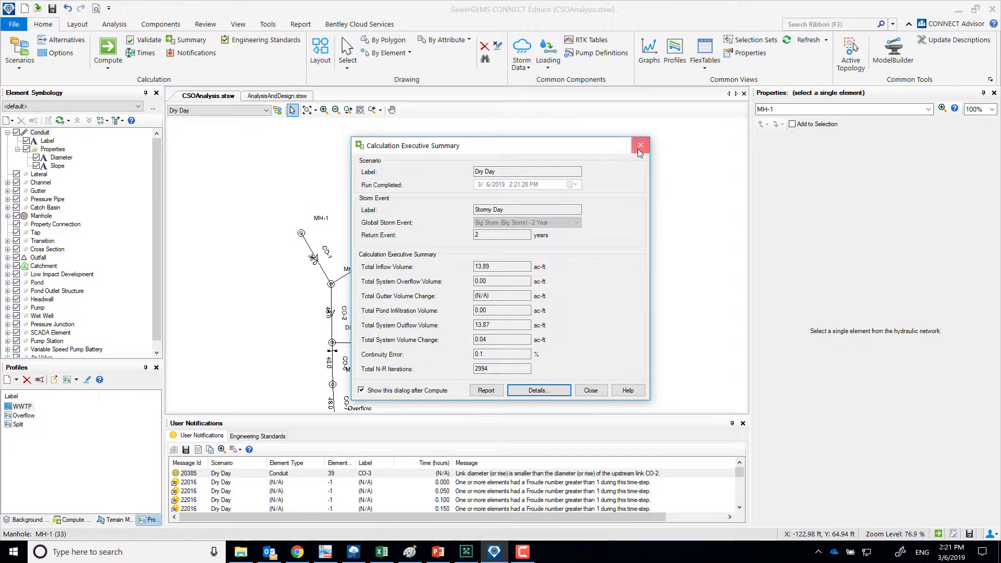
pyautogui.click(641, 146)
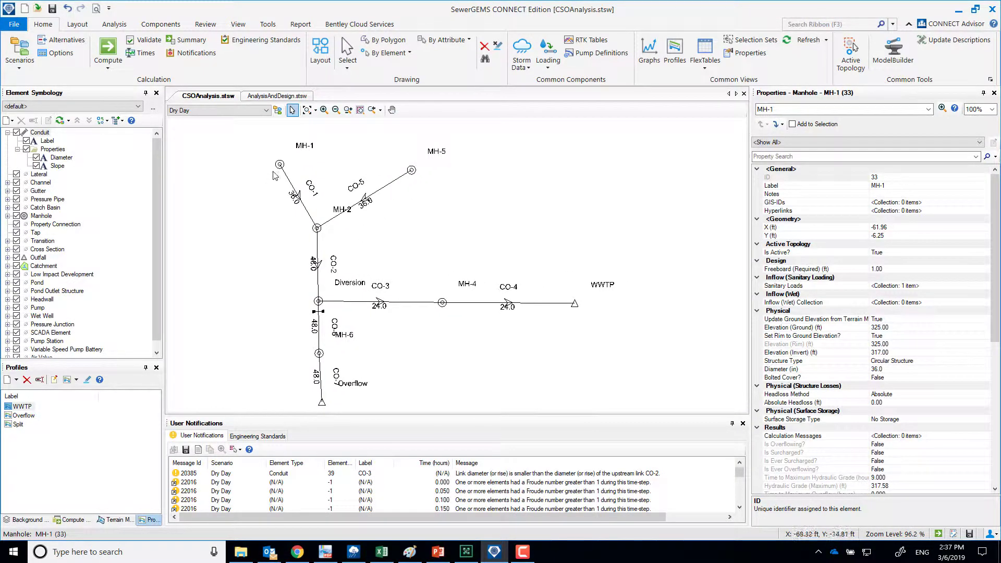
pyautogui.doubleClick(281, 166)
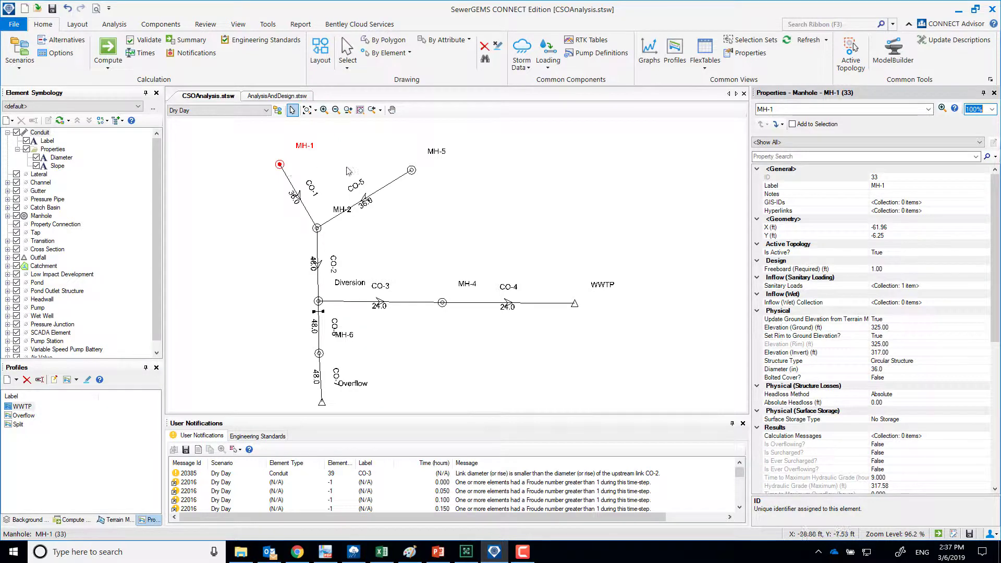
pyautogui.click(743, 424)
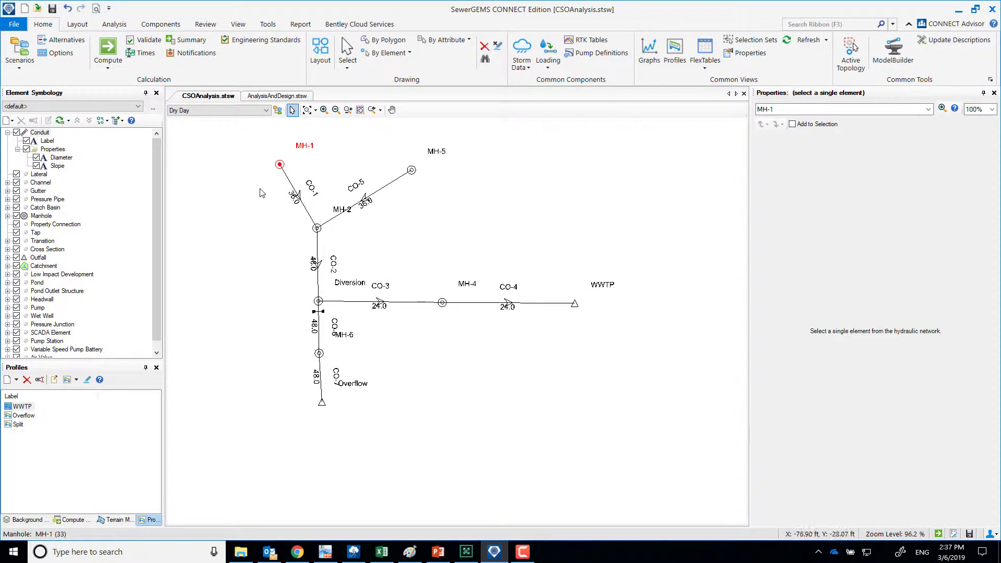
# - Review manhole MH-1's sanitary load, including its base flow and hourly hydraulic pattern, without changing anything
pyautogui.click(279, 165)
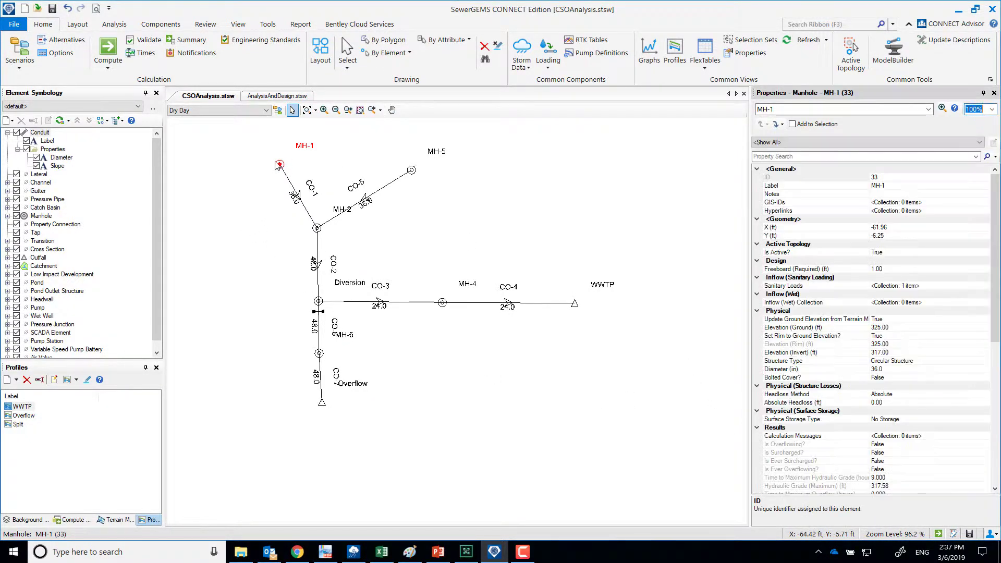
pyautogui.click(986, 289)
pyautogui.click(986, 288)
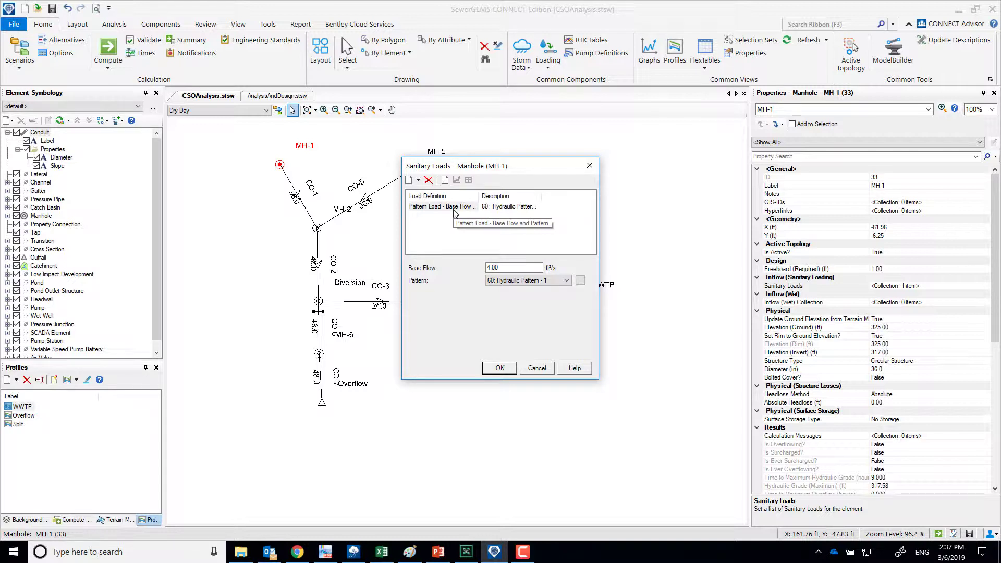
pyautogui.click(502, 267)
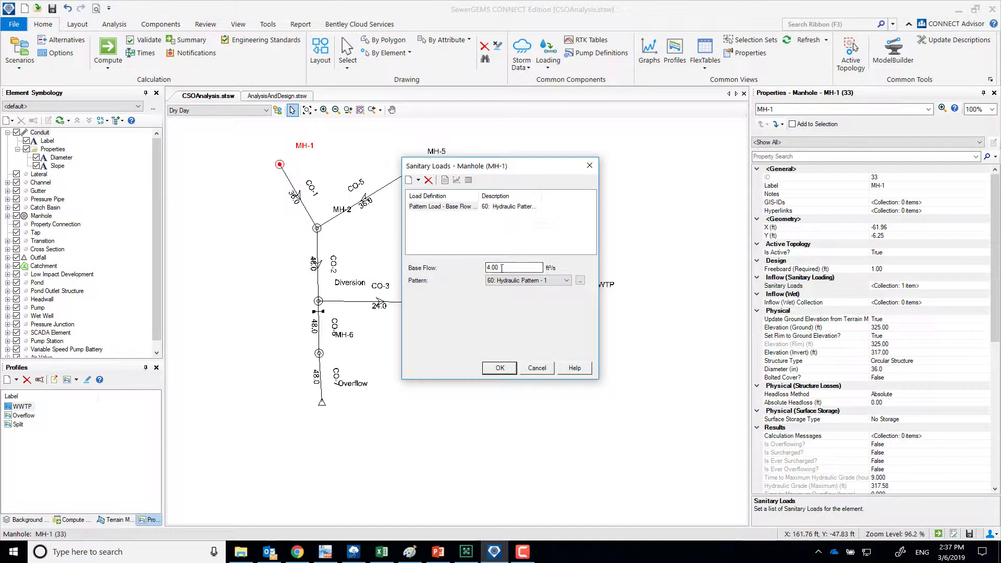
pyautogui.click(580, 281)
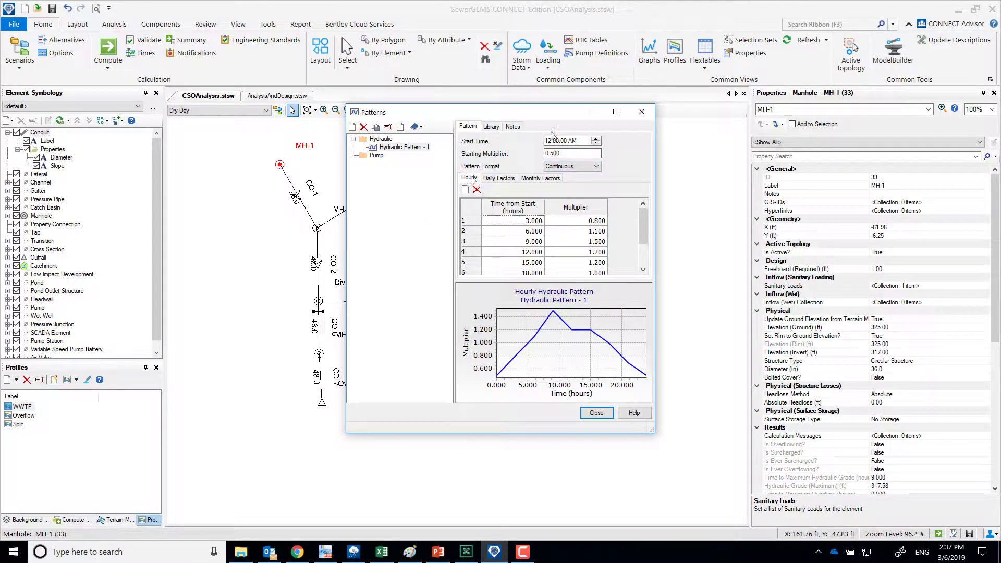
pyautogui.click(642, 111)
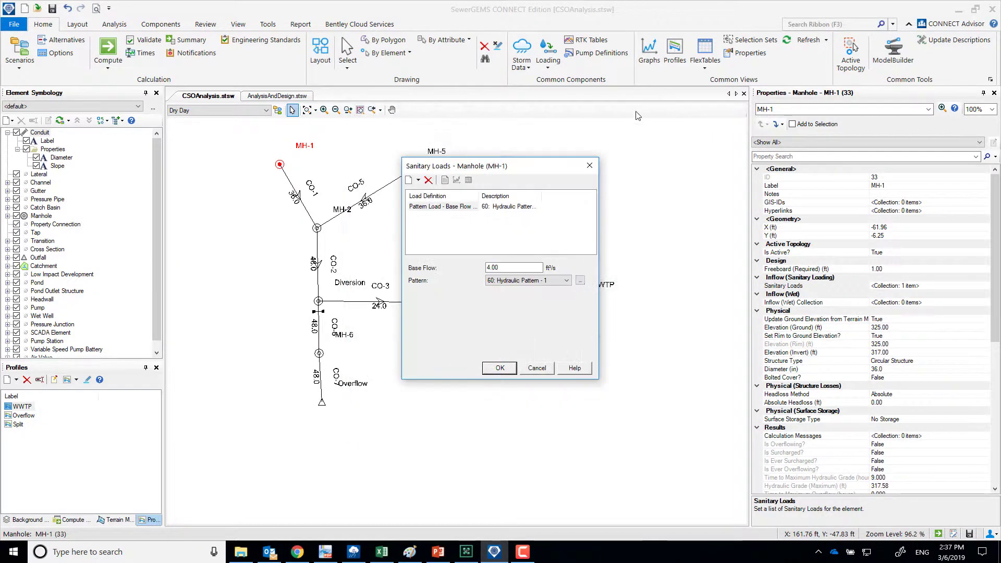
pyautogui.click(581, 280)
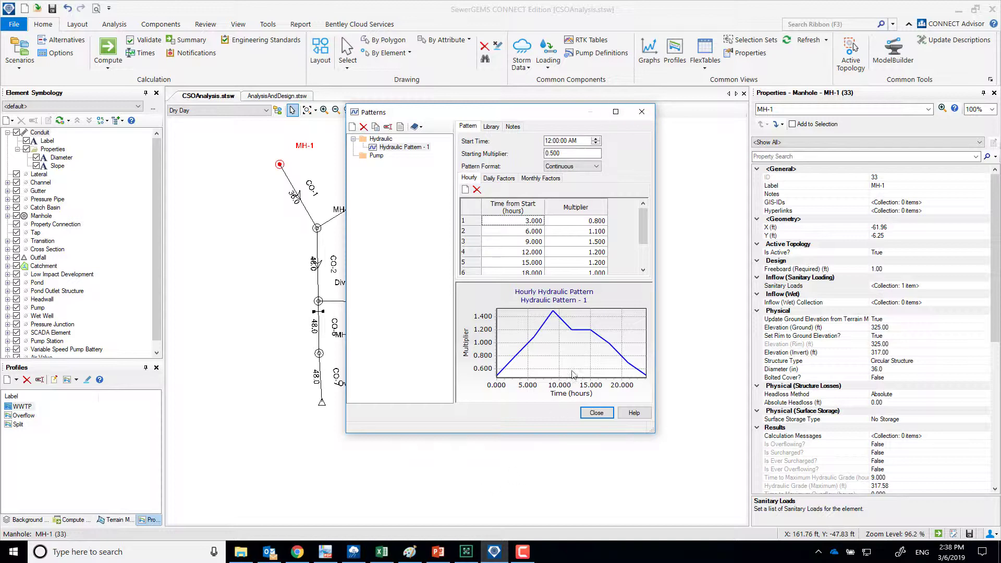
pyautogui.click(609, 416)
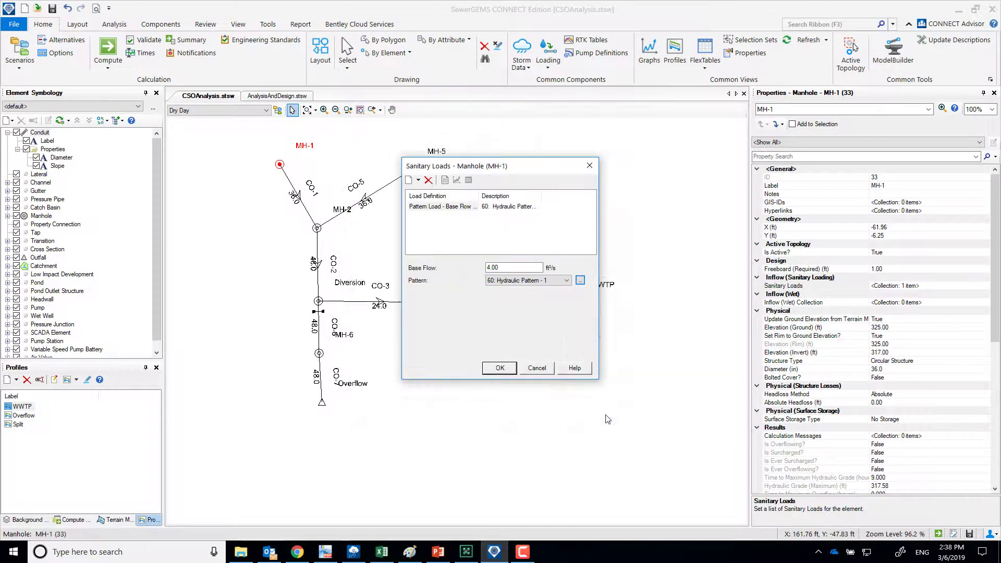
pyautogui.click(542, 370)
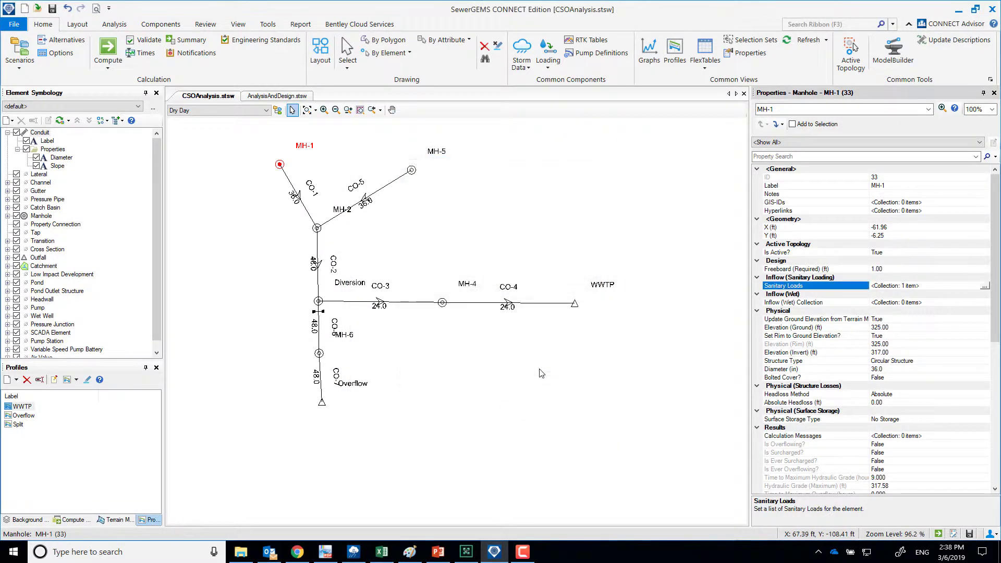
# - Review the base flow and pattern of manhole MH-5's sanitary load without changing anything
pyautogui.click(410, 174)
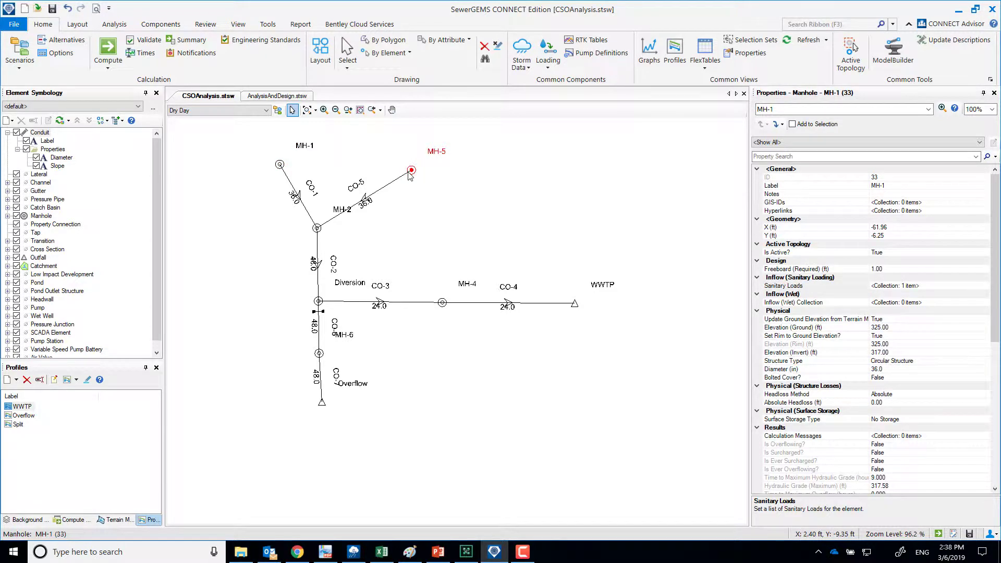
pyautogui.click(984, 287)
pyautogui.click(985, 286)
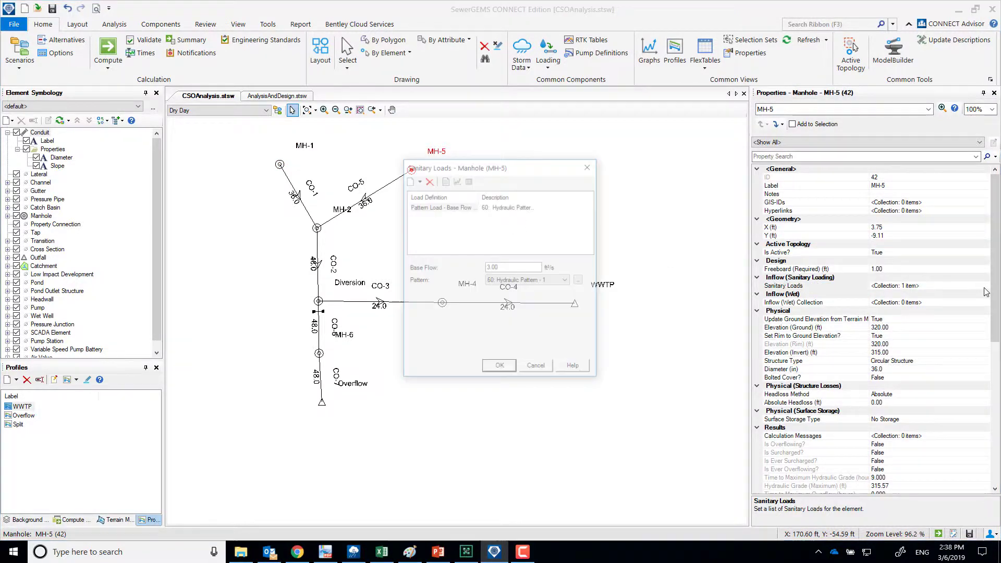
pyautogui.click(542, 364)
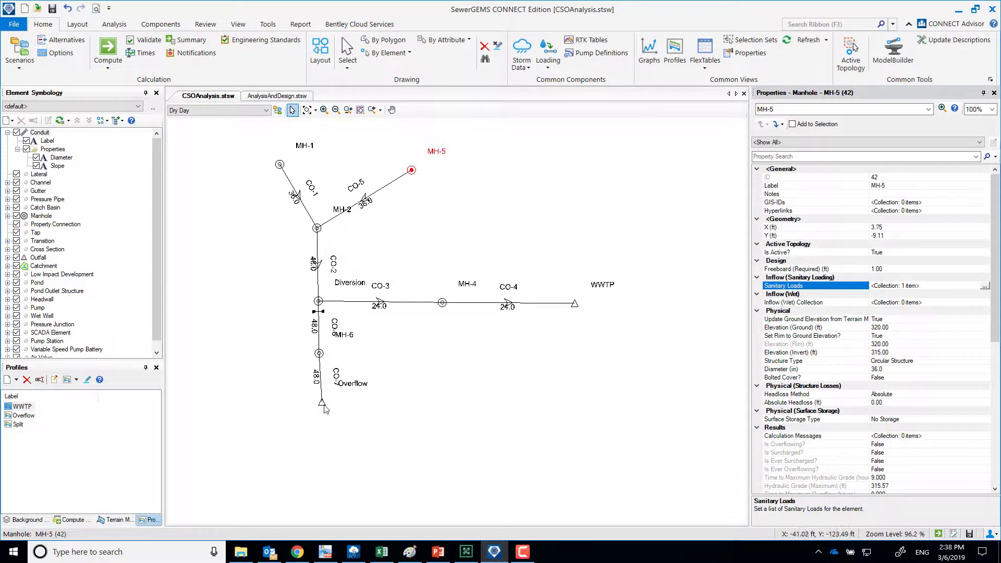
# - Graph the Dry Day flow in conduits CO-2 and CO-6 together, examine the curves and close the graph
pyautogui.click(319, 290)
pyautogui.keyDown('ctrl'); pyautogui.click(319, 327); pyautogui.keyUp('ctrl')
pyautogui.rightClick(320, 327)
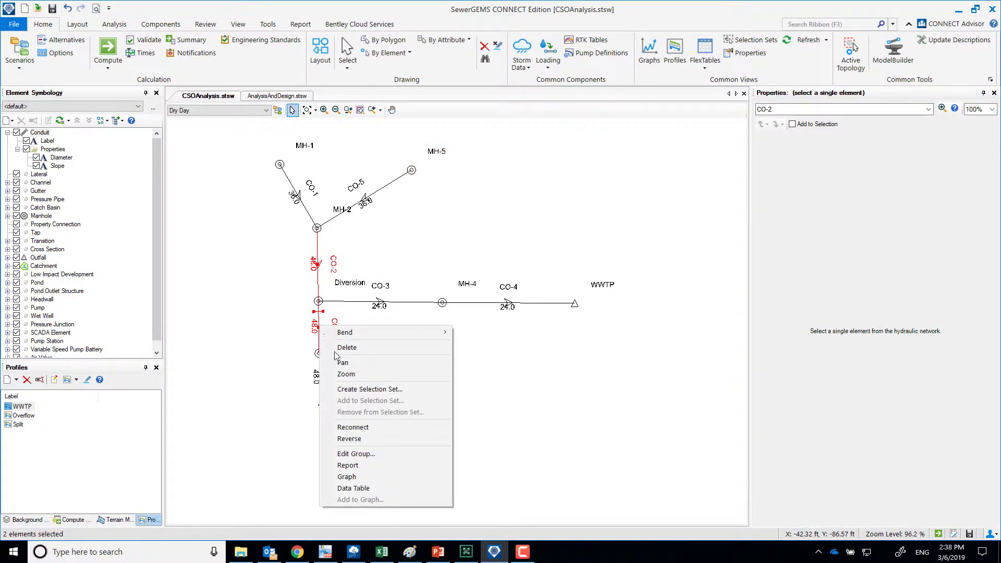
pyautogui.click(346, 476)
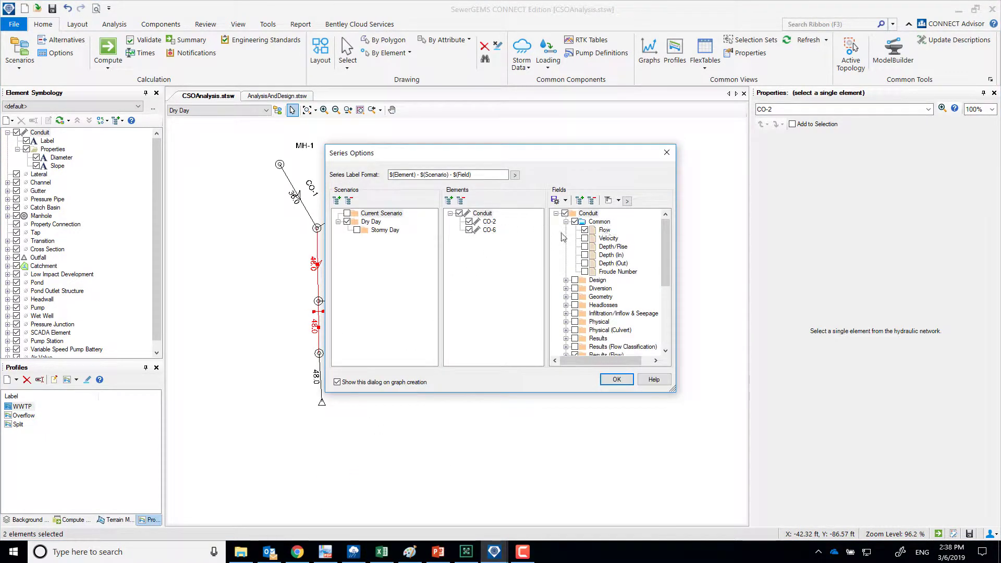
pyautogui.moveTo(495, 159); pyautogui.dragTo(591, 143)
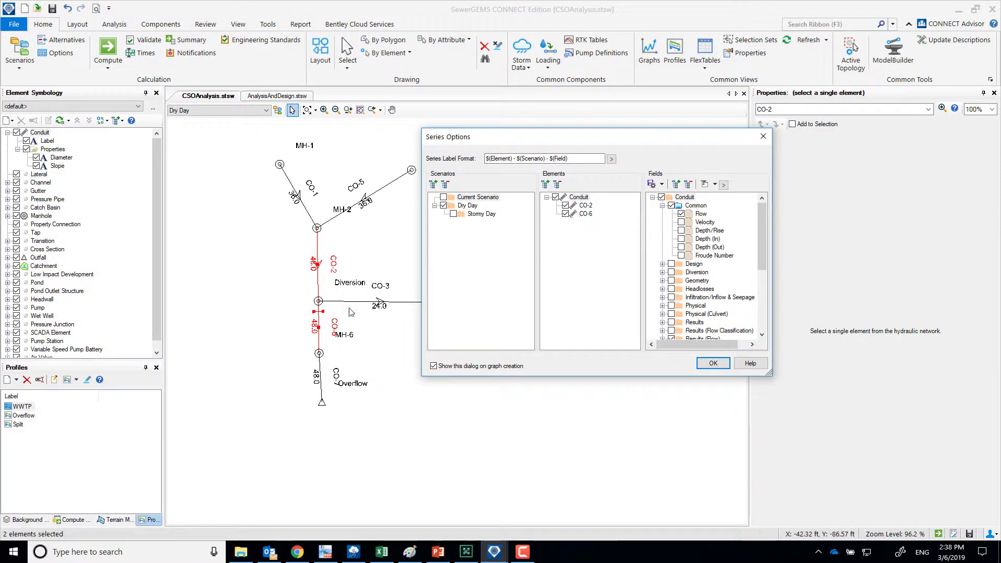
pyautogui.click(713, 362)
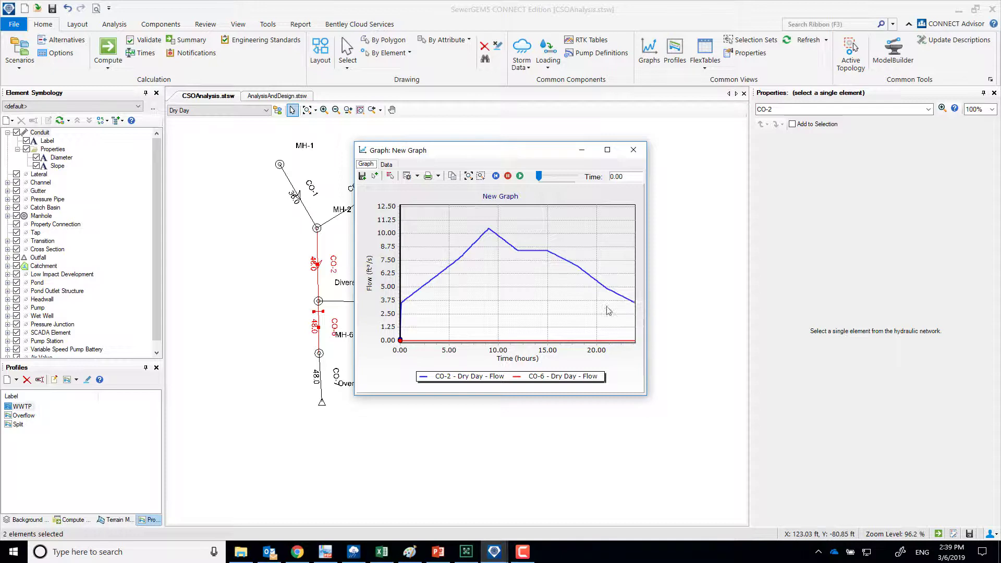
pyautogui.click(627, 149)
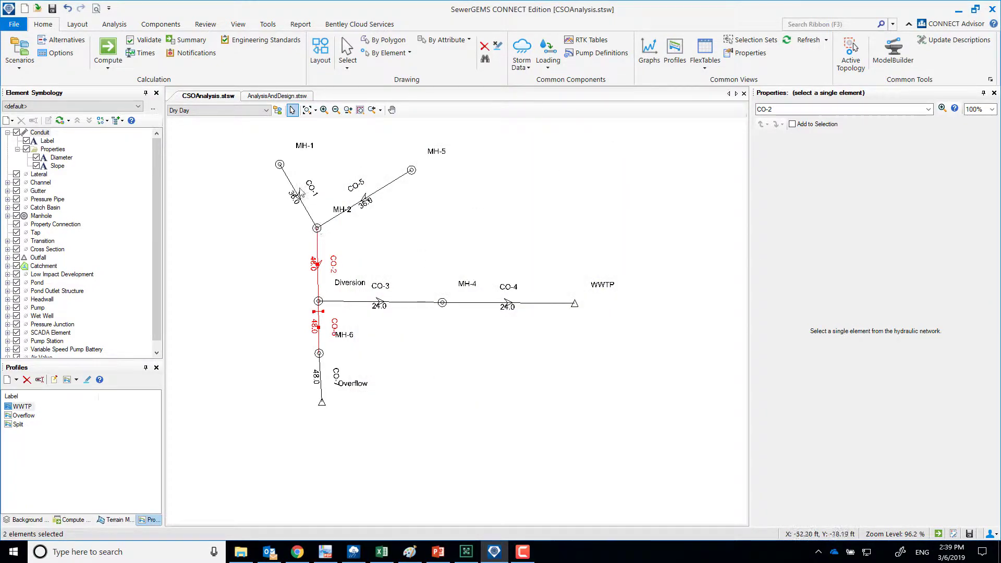
# - Inspect the WWTP outfall's properties and make Stormy Day the active scenario
pyautogui.click(574, 305)
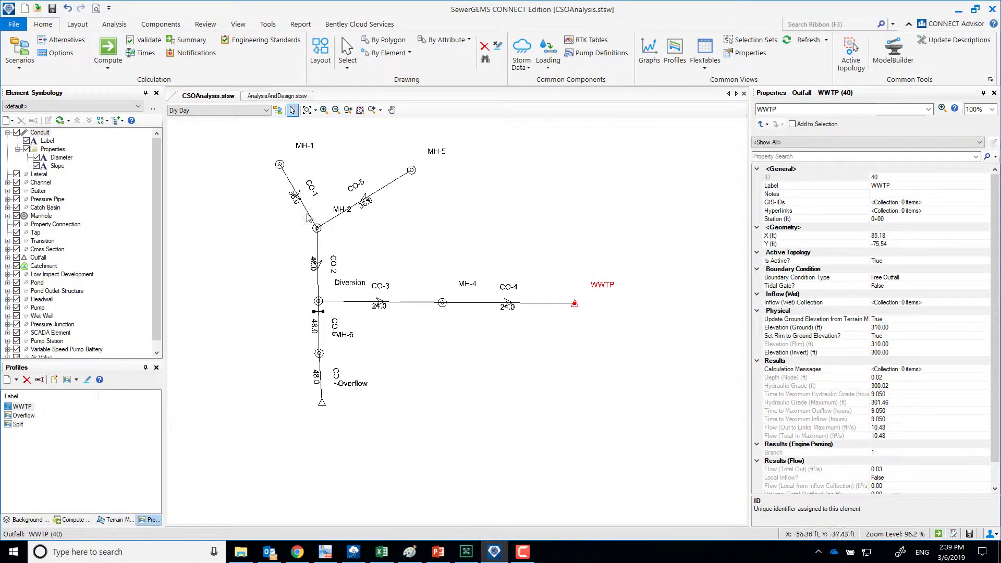
pyautogui.click(243, 110)
pyautogui.click(221, 136)
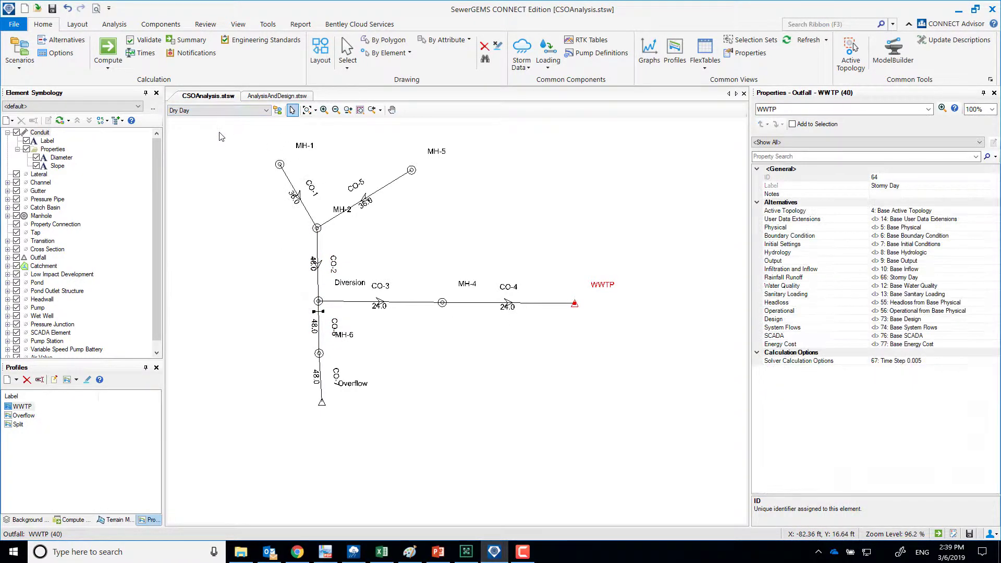
pyautogui.moveTo(344, 155); pyautogui.dragTo(374, 271)
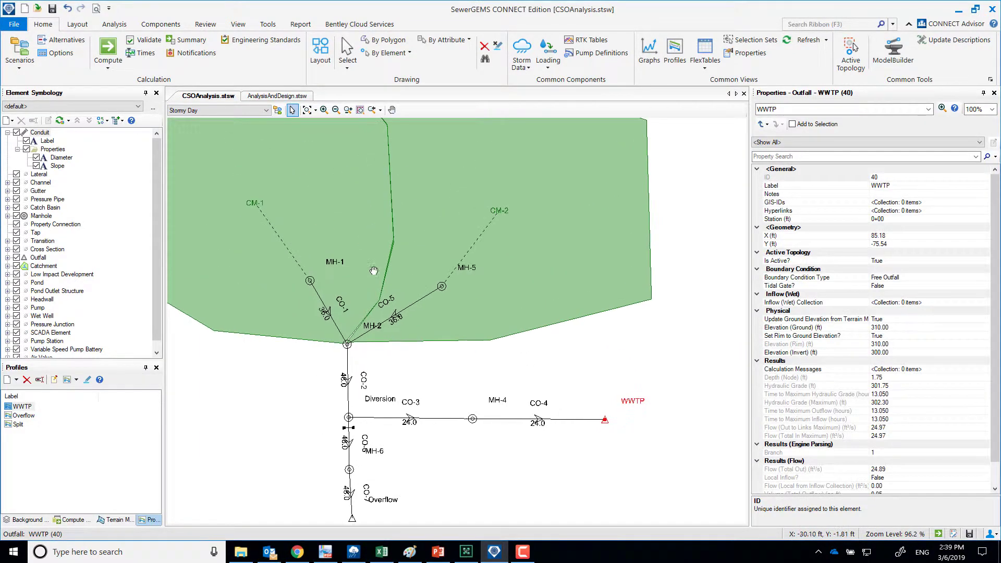
# - Graph catchment CM-1's total outflow for Stormy Day, examine the peak and move the time marker to 24.00 hours
pyautogui.click(334, 204)
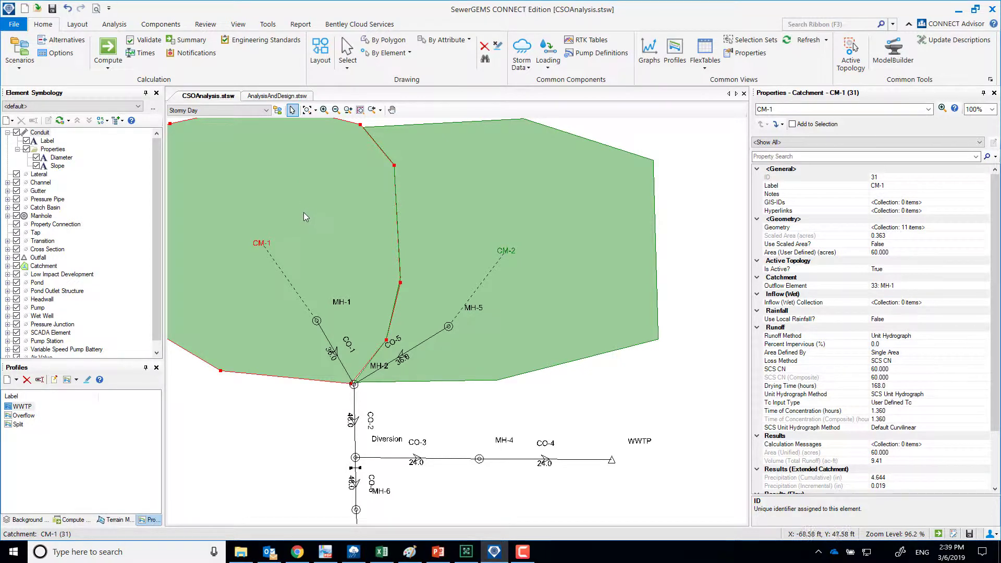
pyautogui.rightClick(310, 185)
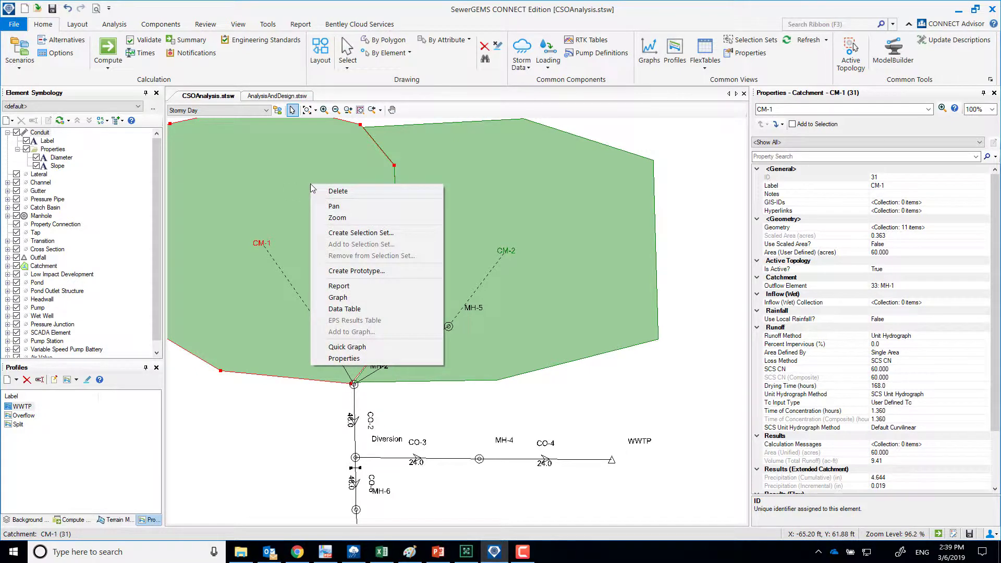
pyautogui.click(379, 298)
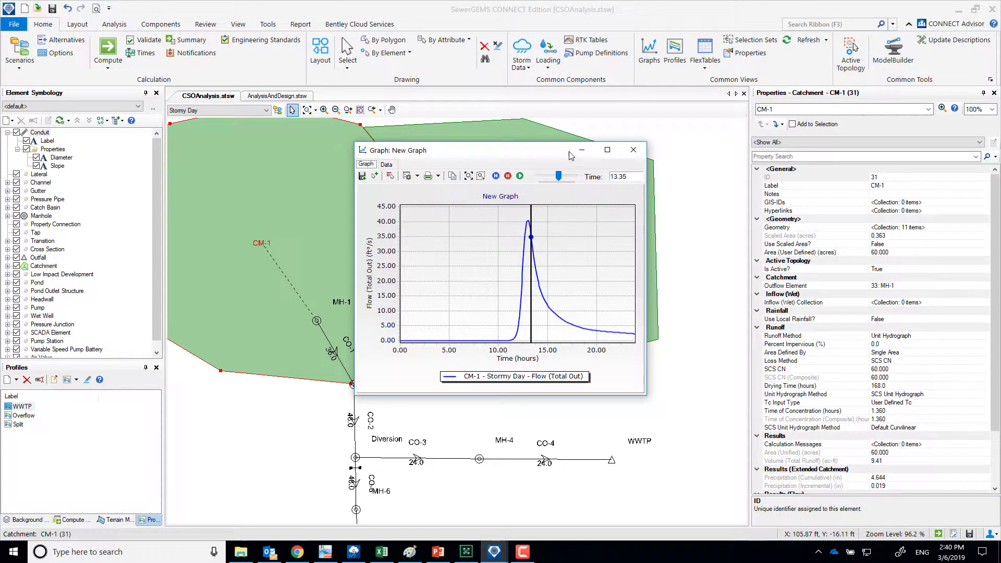
pyautogui.moveTo(531, 211); pyautogui.dragTo(528, 353)
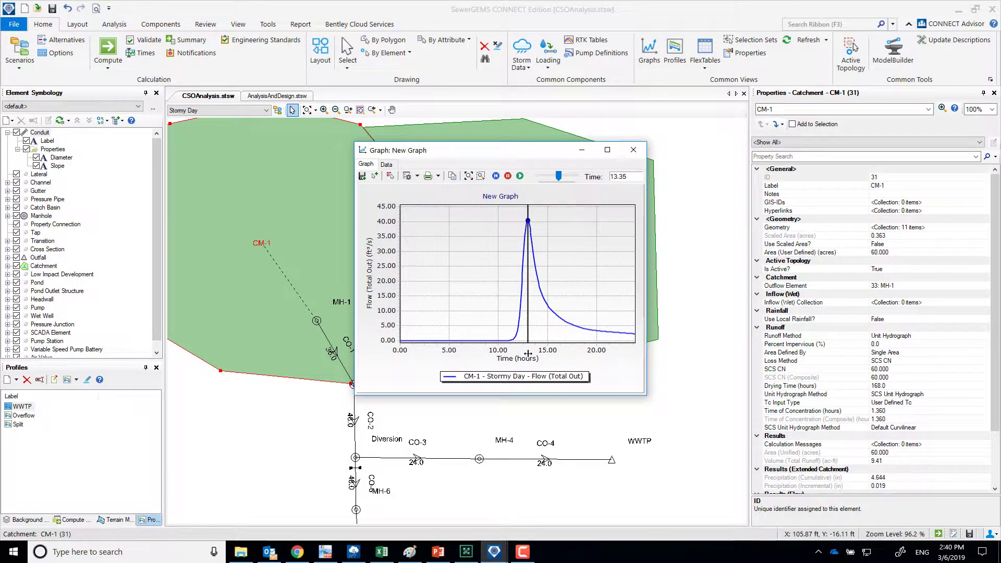
pyautogui.moveTo(528, 354); pyautogui.dragTo(635, 333)
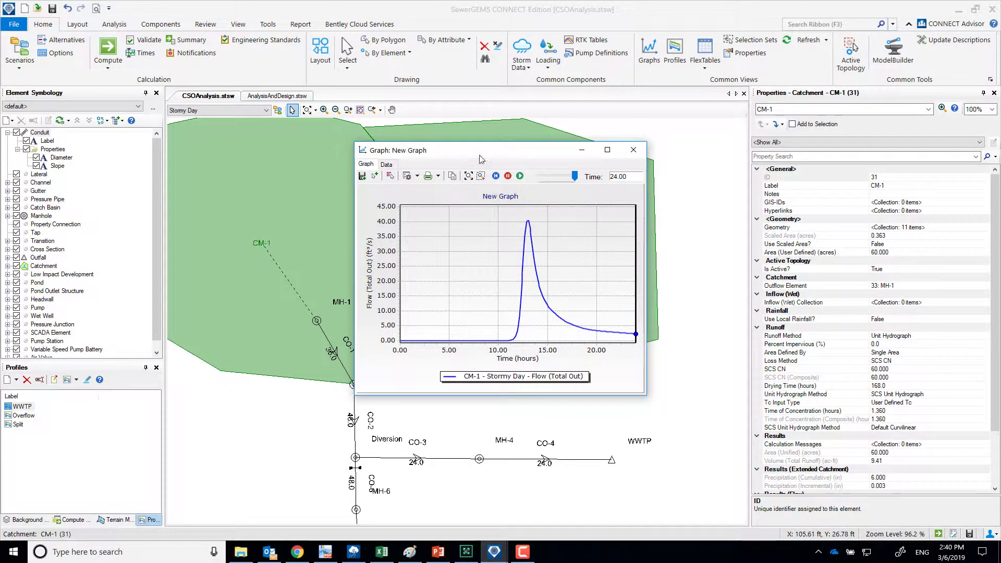
pyautogui.moveTo(480, 159); pyautogui.dragTo(597, 106)
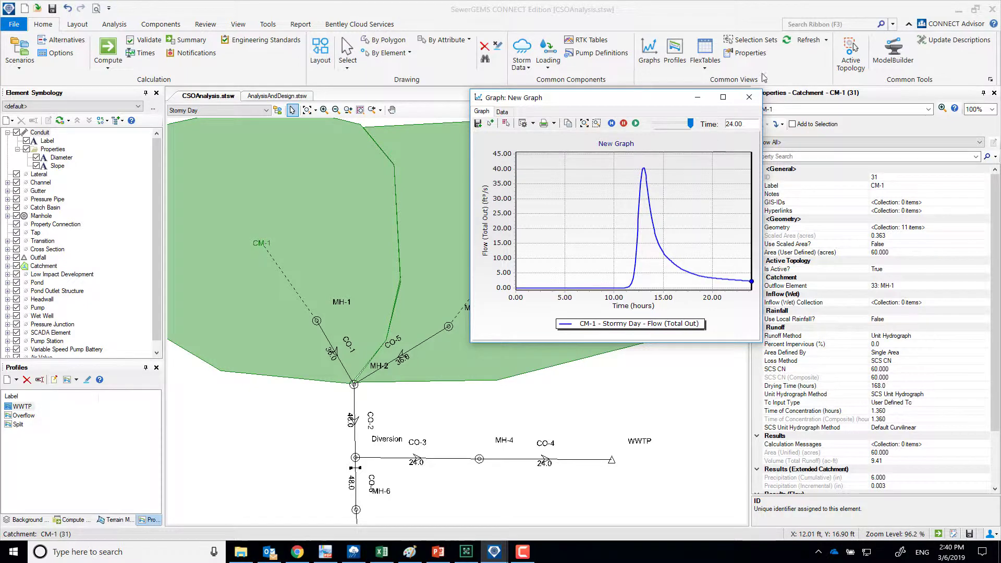
# - Close the CM-1 graph, graph the Stormy Day flow in conduits CO-2 and CO-6 together, and widen the graph to compare the curves
pyautogui.click(750, 97)
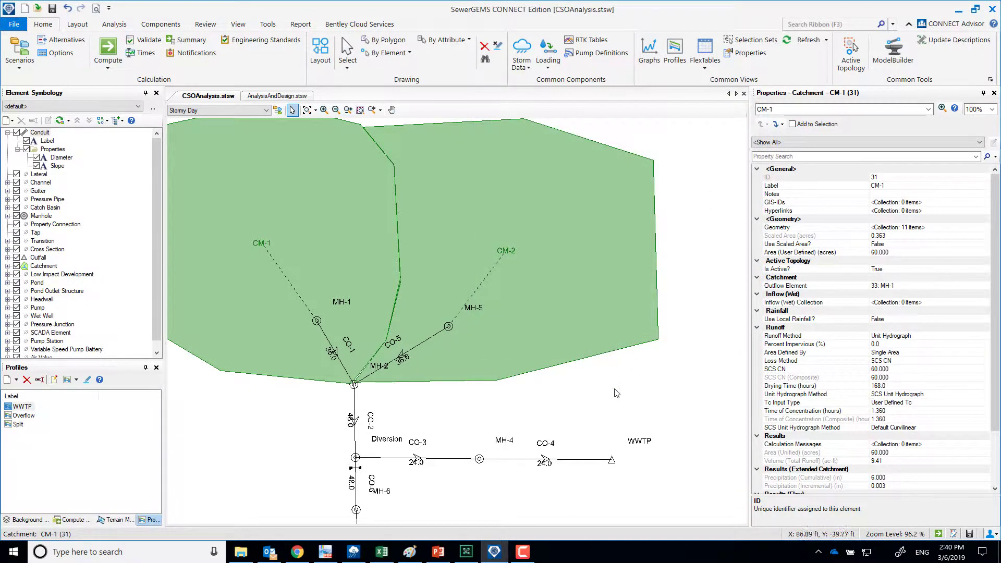
pyautogui.click(625, 402)
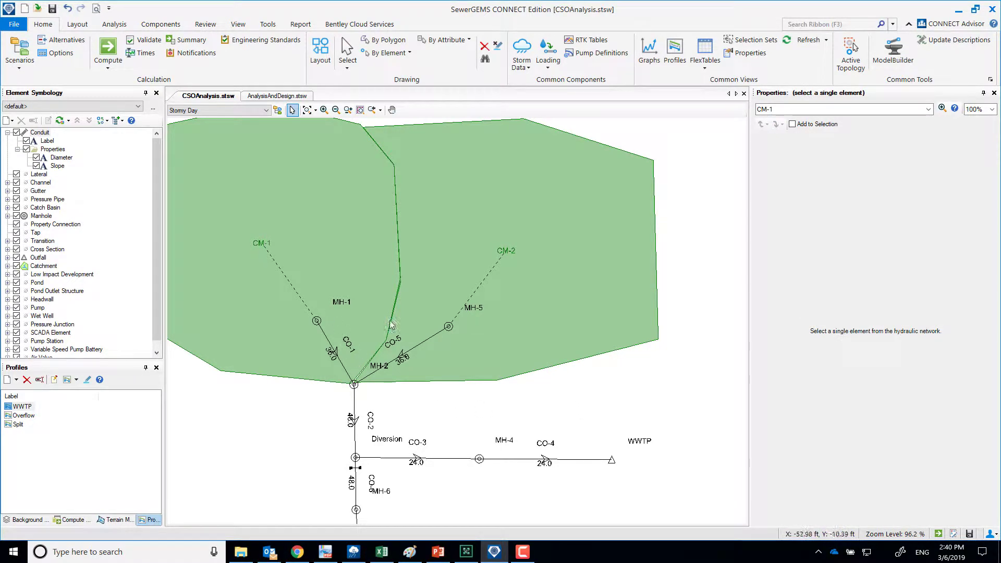
pyautogui.scroll(-2, 427, 419)
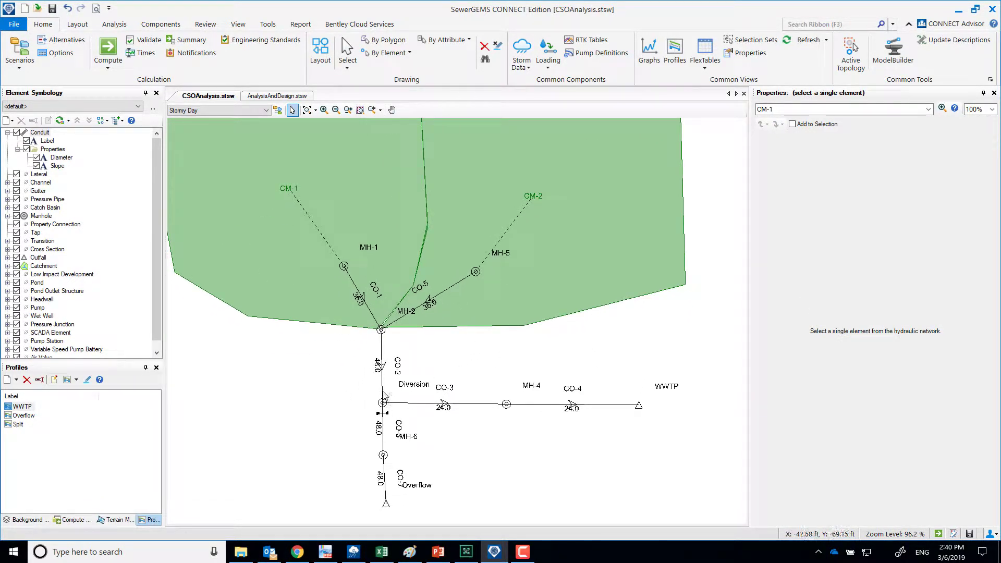
pyautogui.click(382, 390)
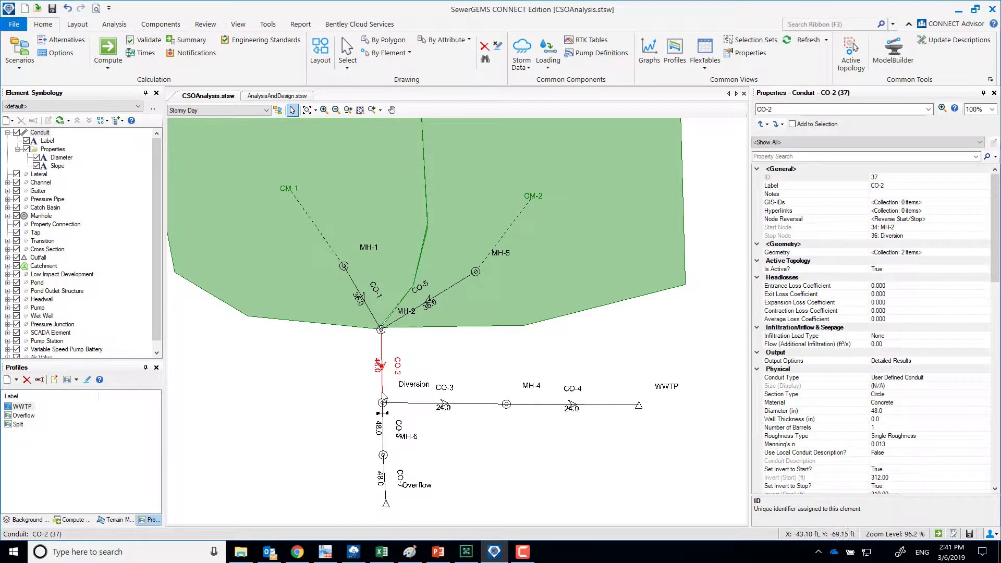
pyautogui.keyDown('ctrl'); pyautogui.click(384, 428); pyautogui.keyUp('ctrl')
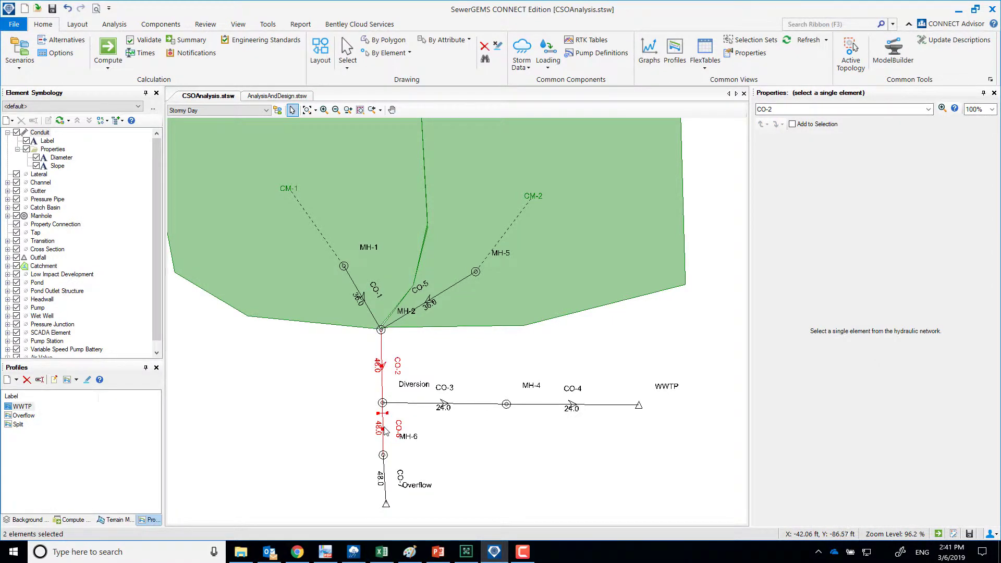
pyautogui.rightClick(385, 429)
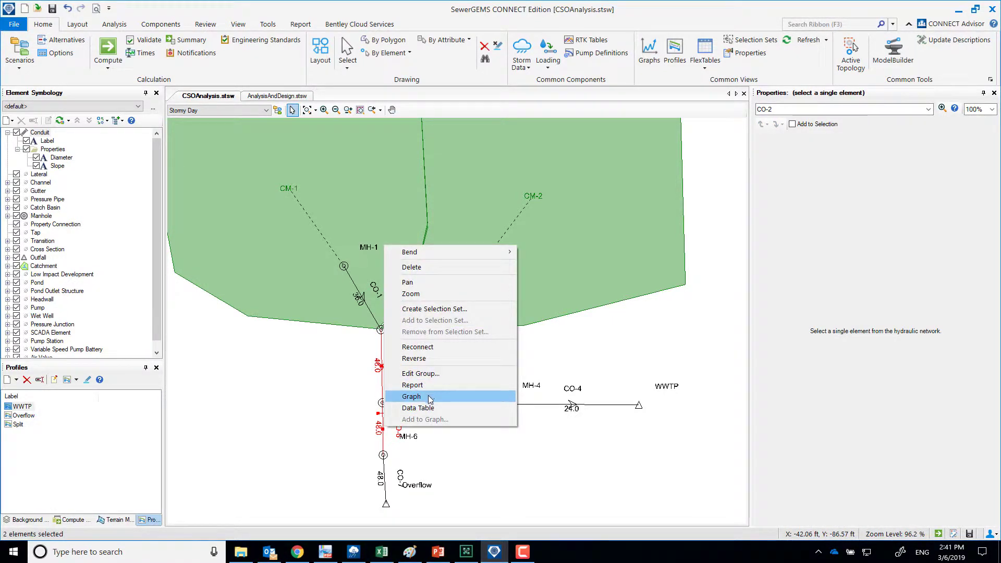
pyautogui.click(412, 397)
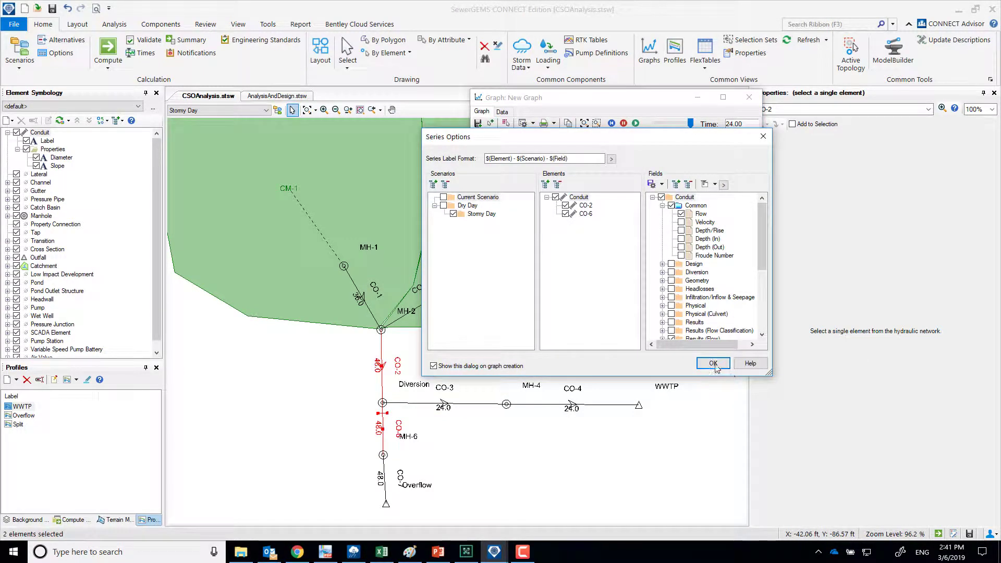
pyautogui.click(714, 364)
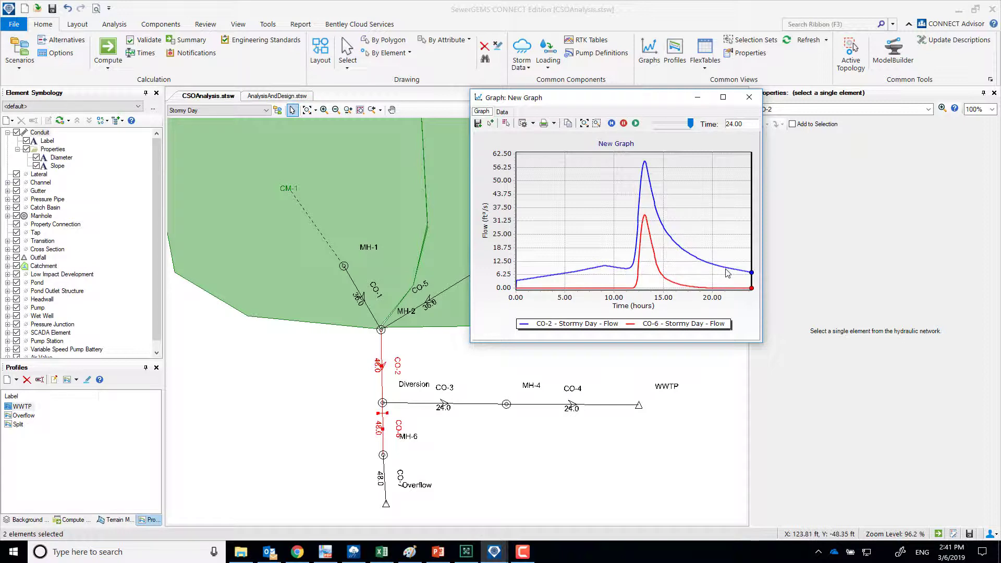
pyautogui.moveTo(760, 270); pyautogui.dragTo(884, 270)
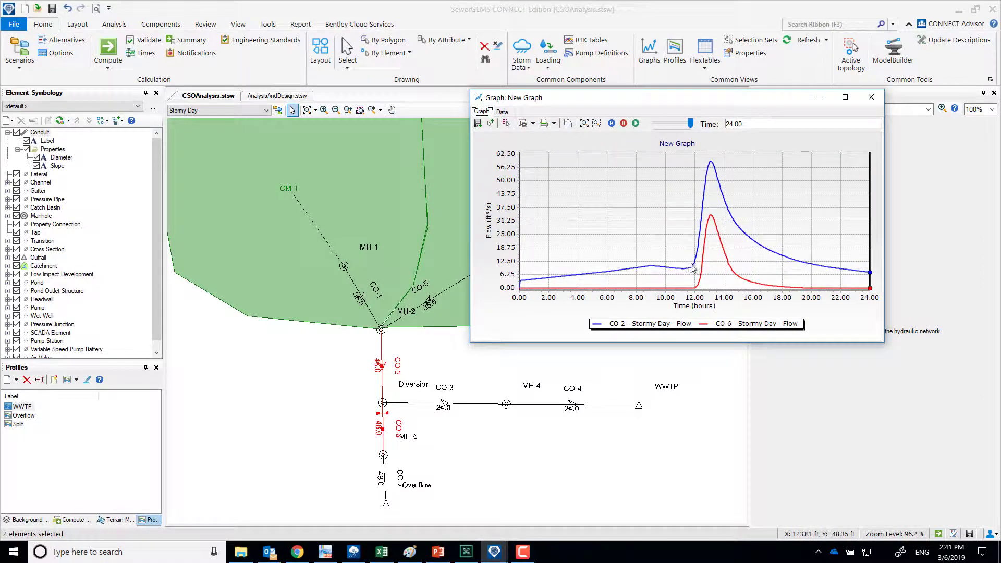
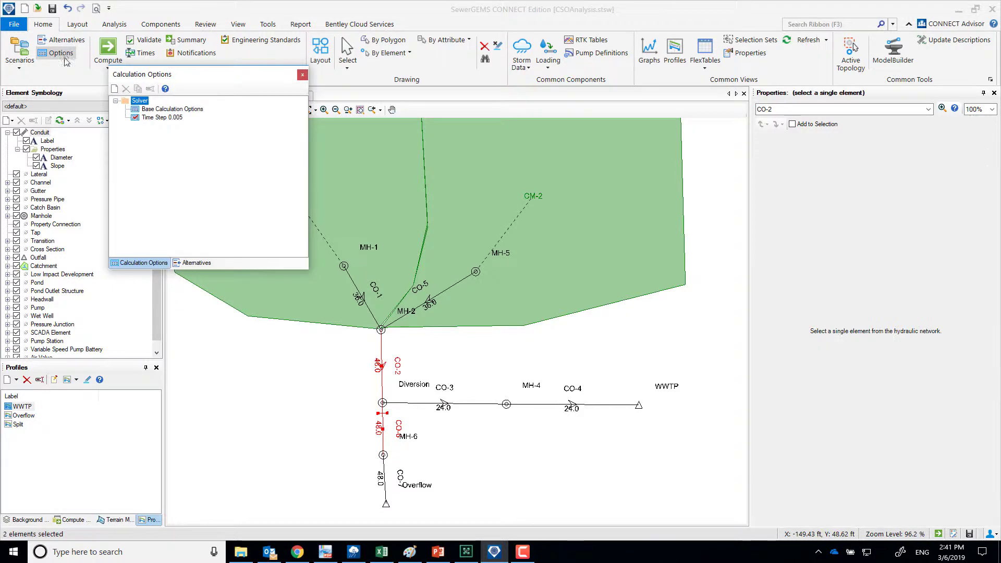
# - Review the properties of the Time Step 0.005 calculation options, close the options list and clear the selection
pyautogui.click(157, 117)
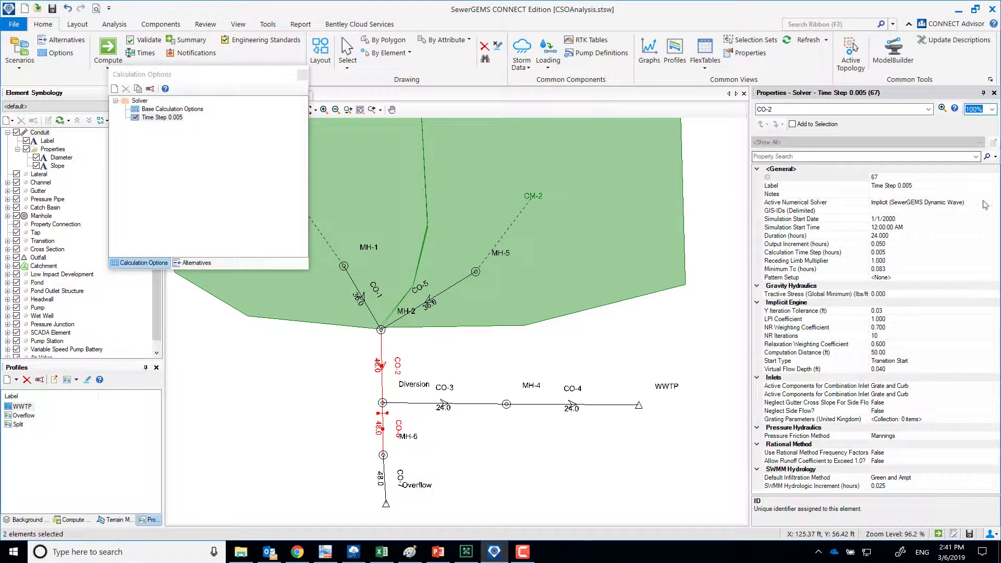
pyautogui.click(303, 75)
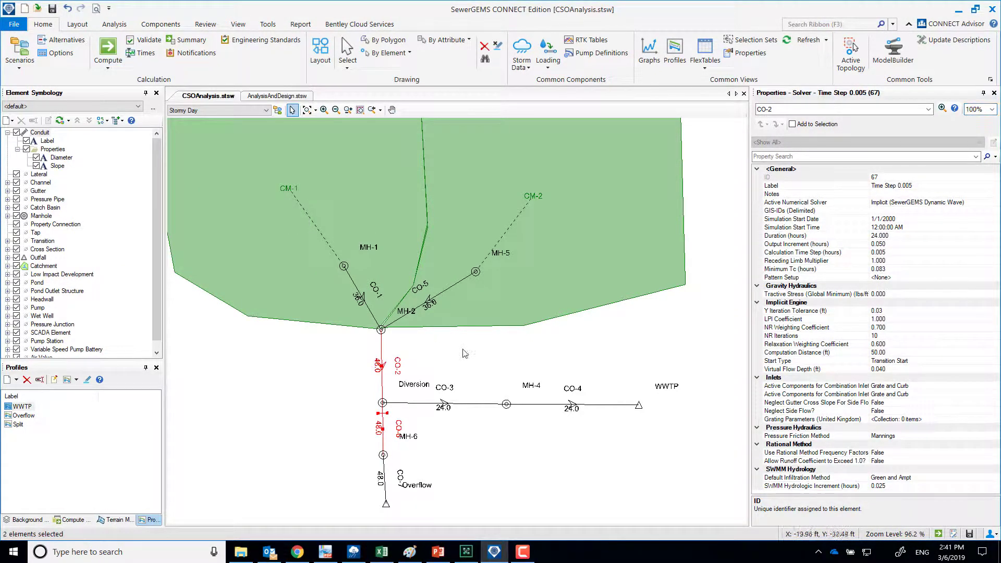
pyautogui.click(454, 463)
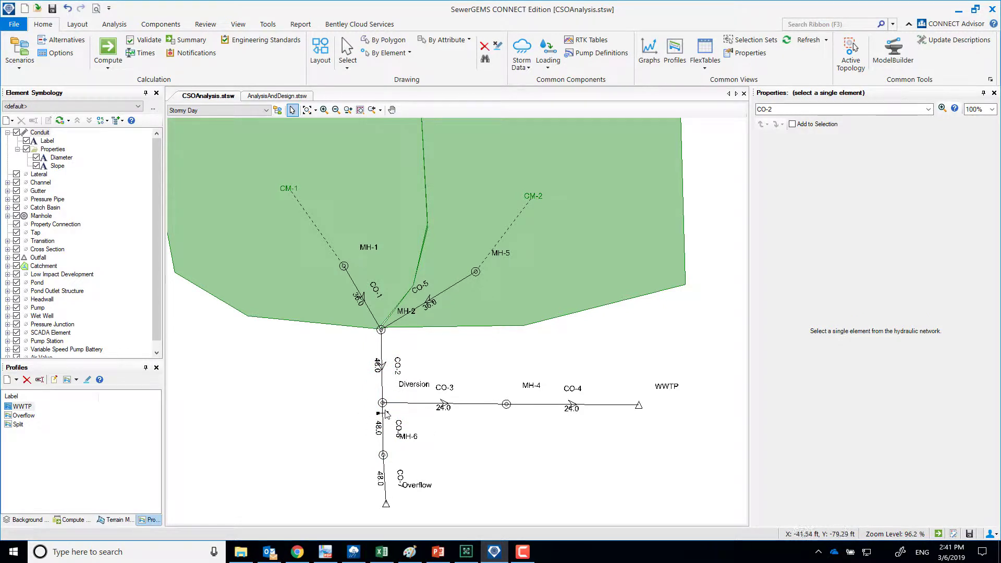
# - Inspect the Diversion manhole's properties and open the start control structure definition of conduit CO-6
pyautogui.click(383, 404)
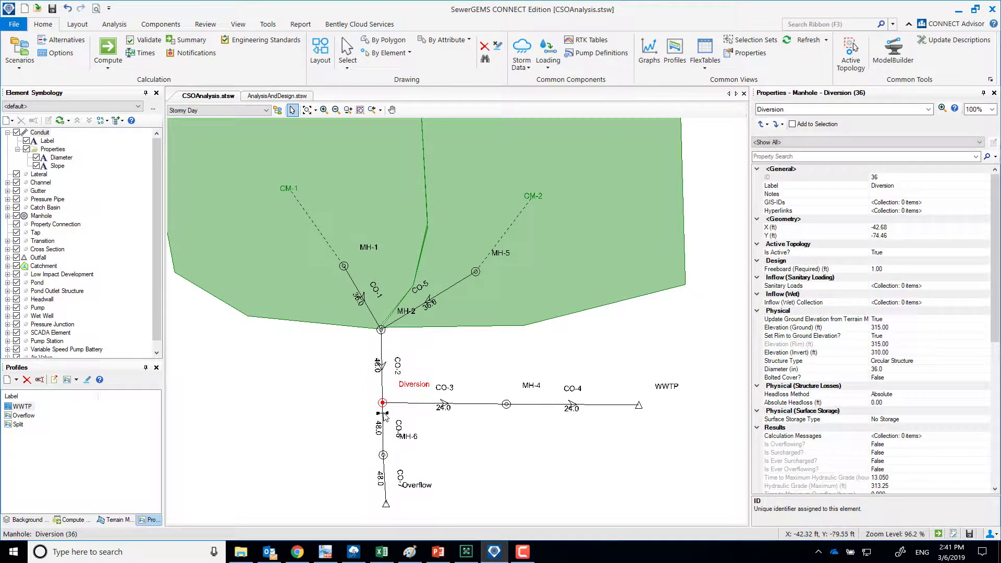
pyautogui.click(385, 416)
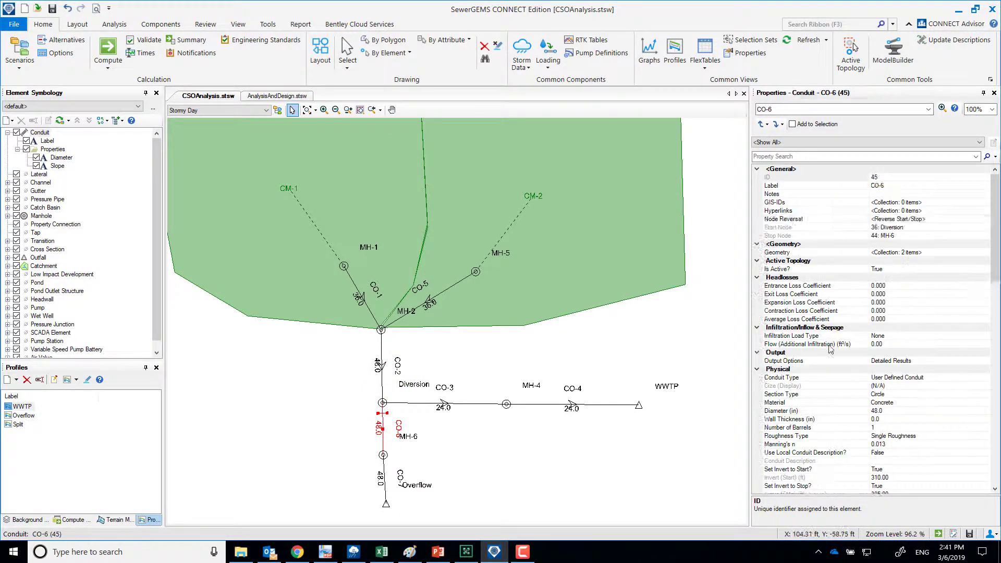
pyautogui.scroll(-5, 989, 299)
pyautogui.moveTo(990, 300); pyautogui.dragTo(987, 348)
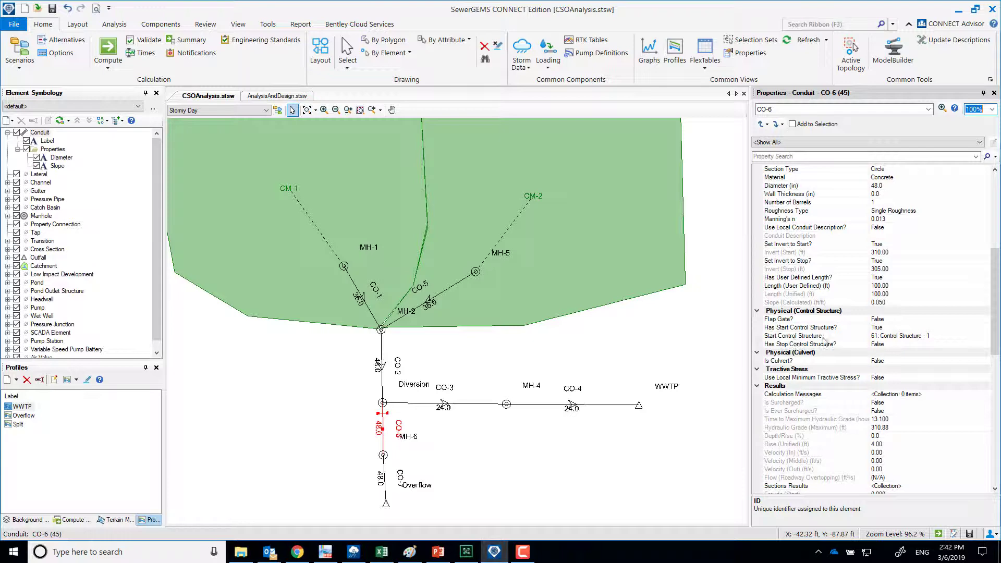
pyautogui.click(963, 335)
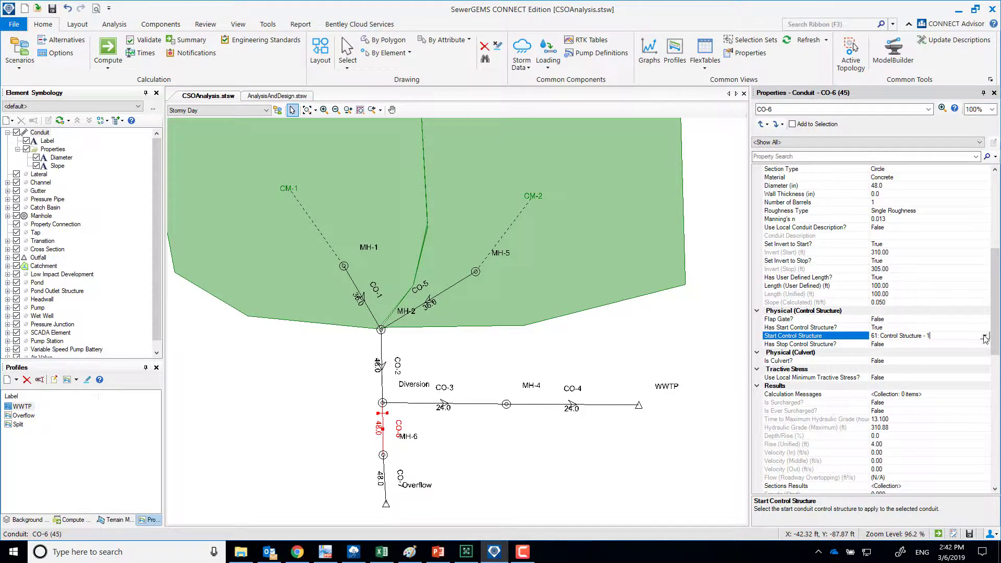
pyautogui.click(985, 337)
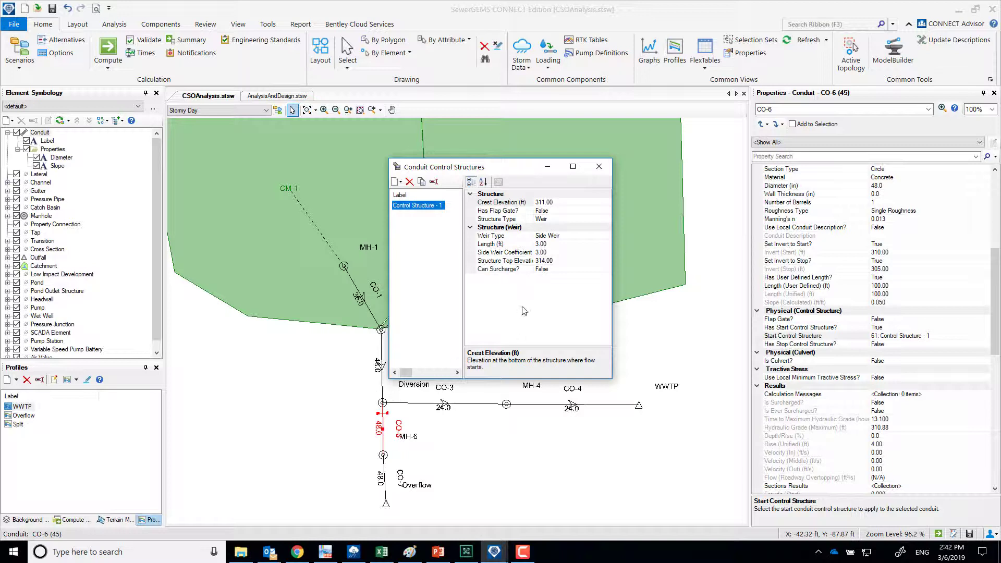
# - Review the crest elevation, top elevation and side weir settings of CO-6's control structure in an enlarged dialog, and close it without changes
pyautogui.click(559, 260)
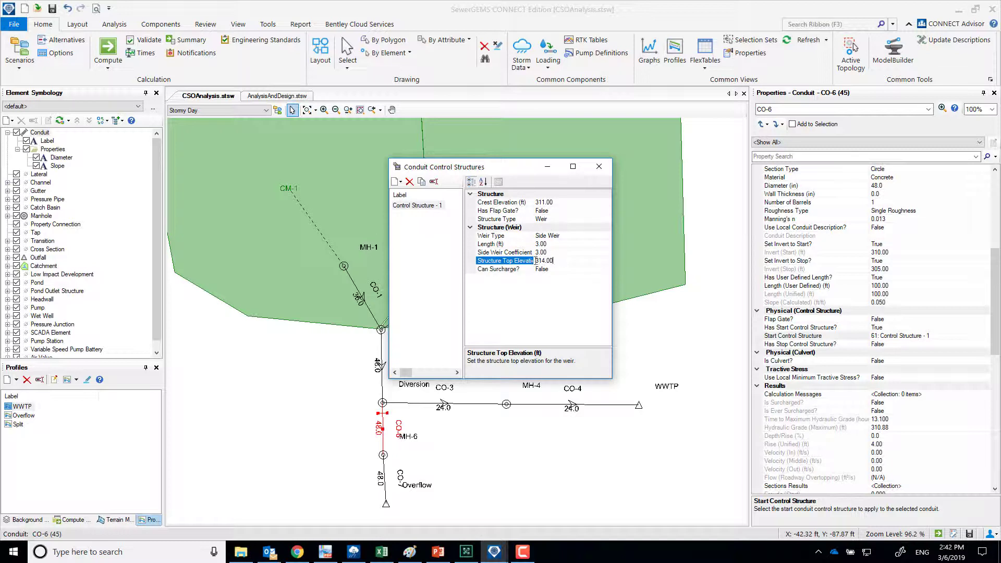
pyautogui.moveTo(464, 271); pyautogui.dragTo(415, 276)
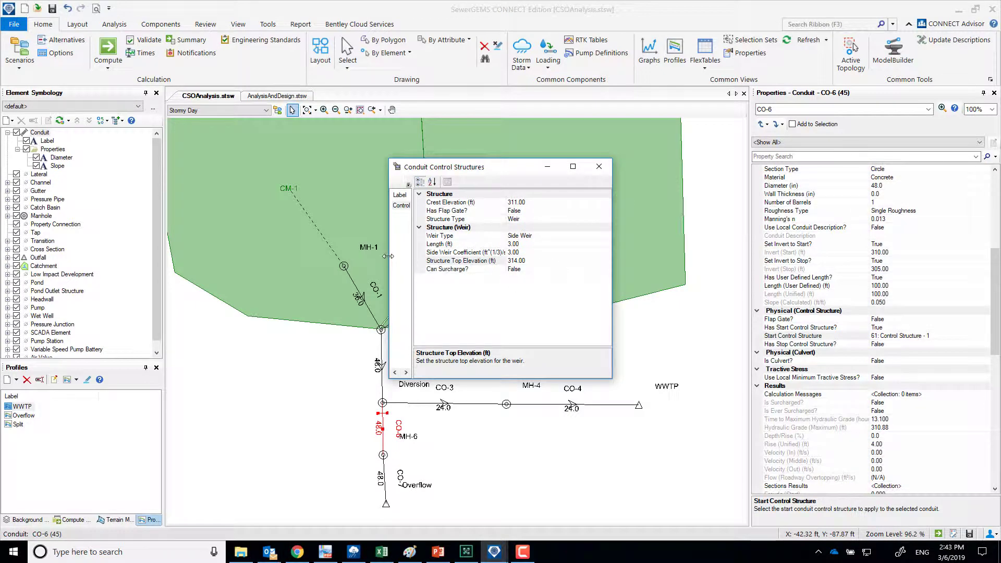
pyautogui.moveTo(388, 256); pyautogui.dragTo(217, 256)
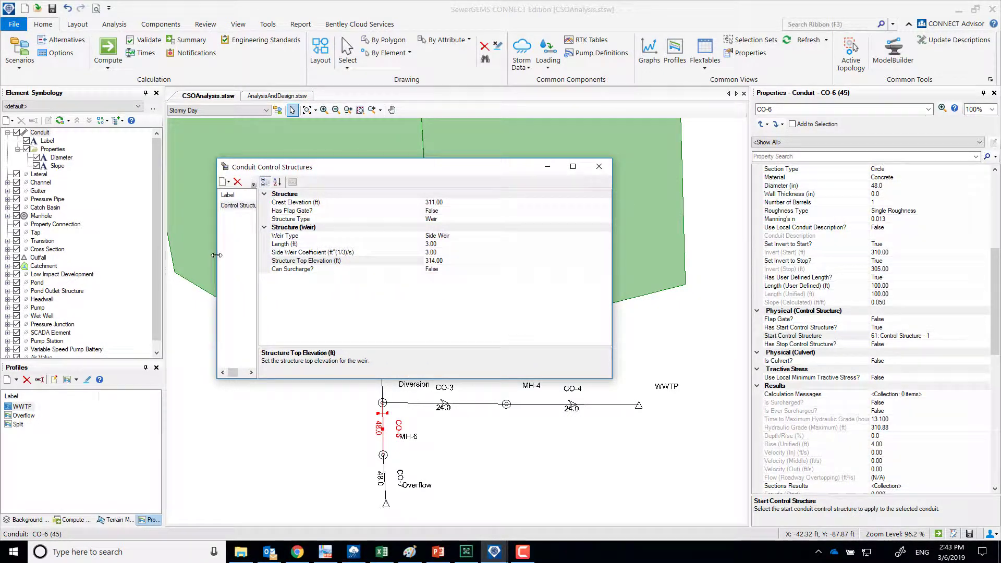
pyautogui.click(470, 204)
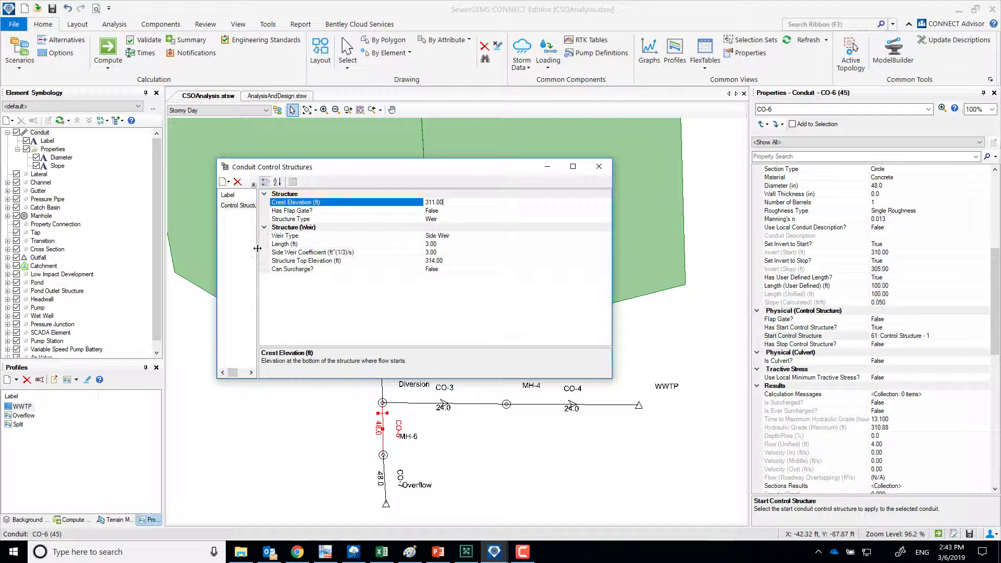
pyautogui.moveTo(259, 248); pyautogui.dragTo(318, 248)
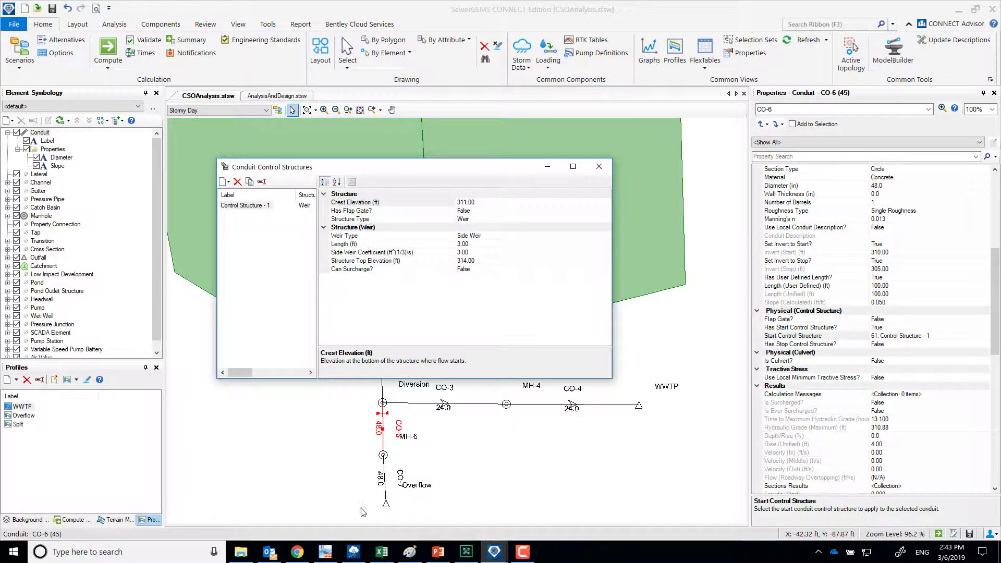
pyautogui.click(599, 166)
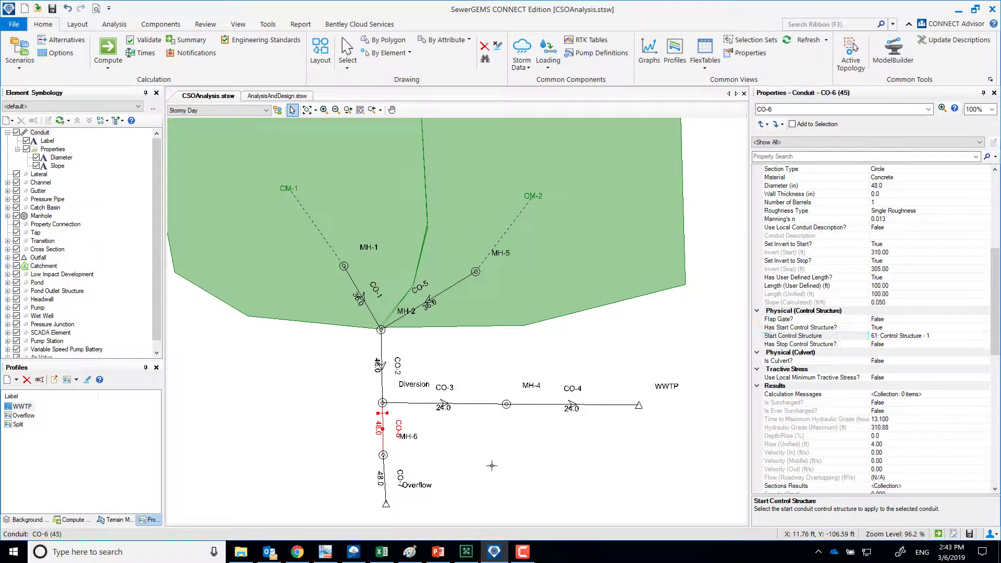
pyautogui.click(476, 444)
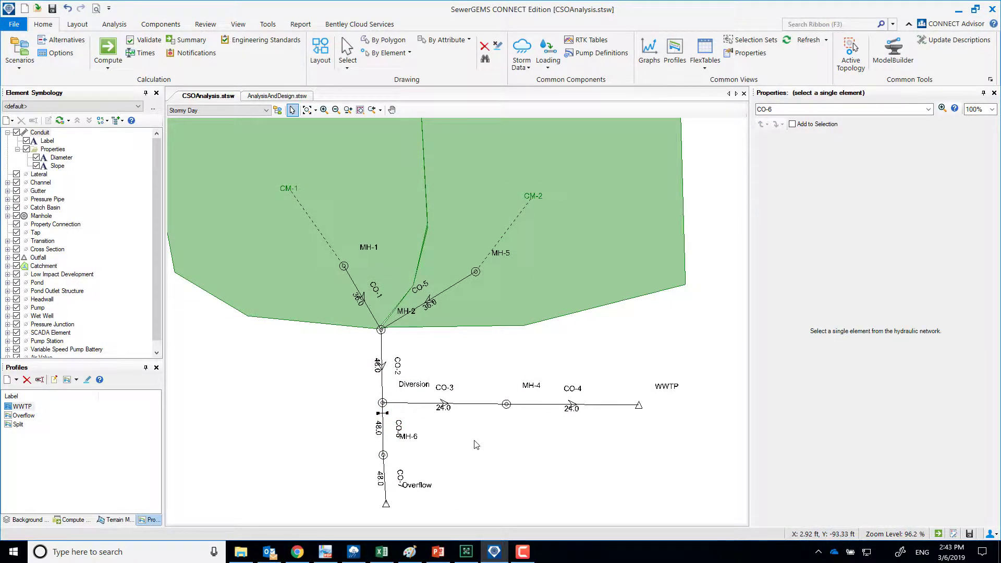